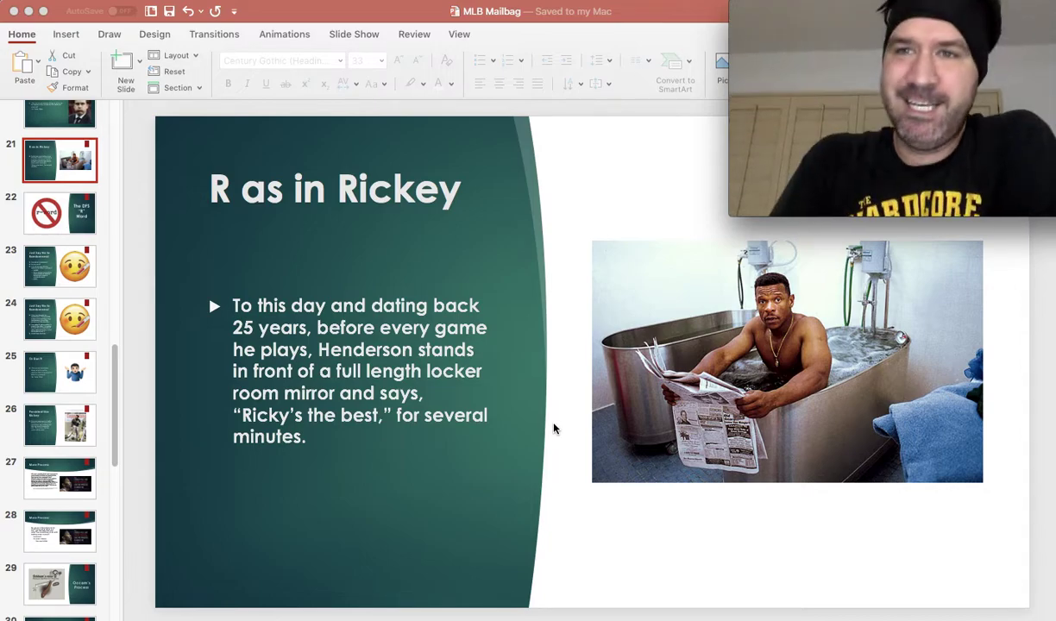
Show slide 22, "The DFS 'R' Word", in the MLB Mailbag deck
click(47, 211)
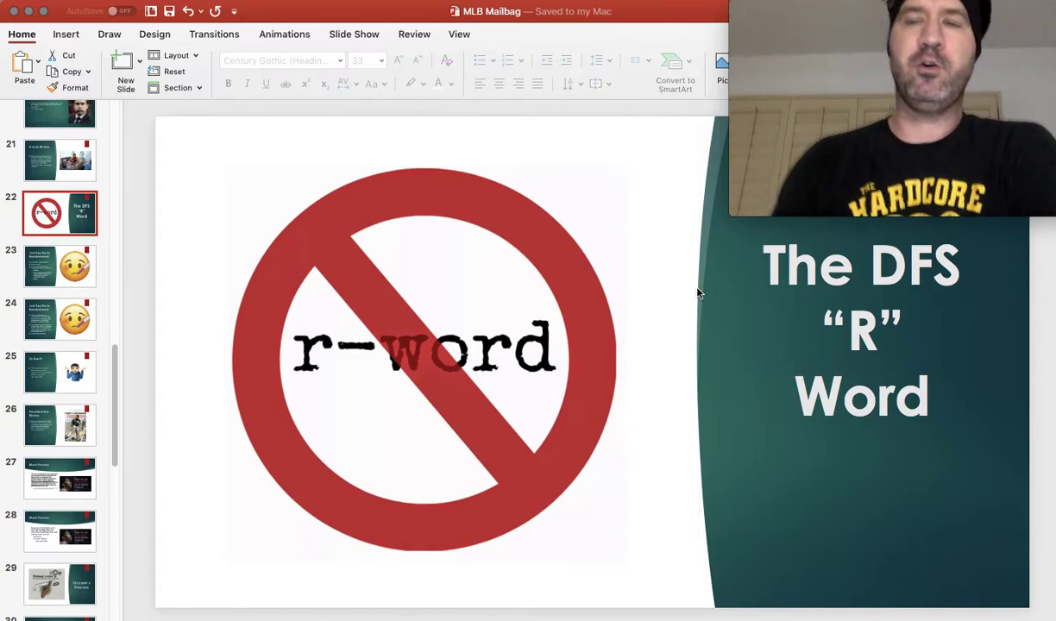
click(39, 271)
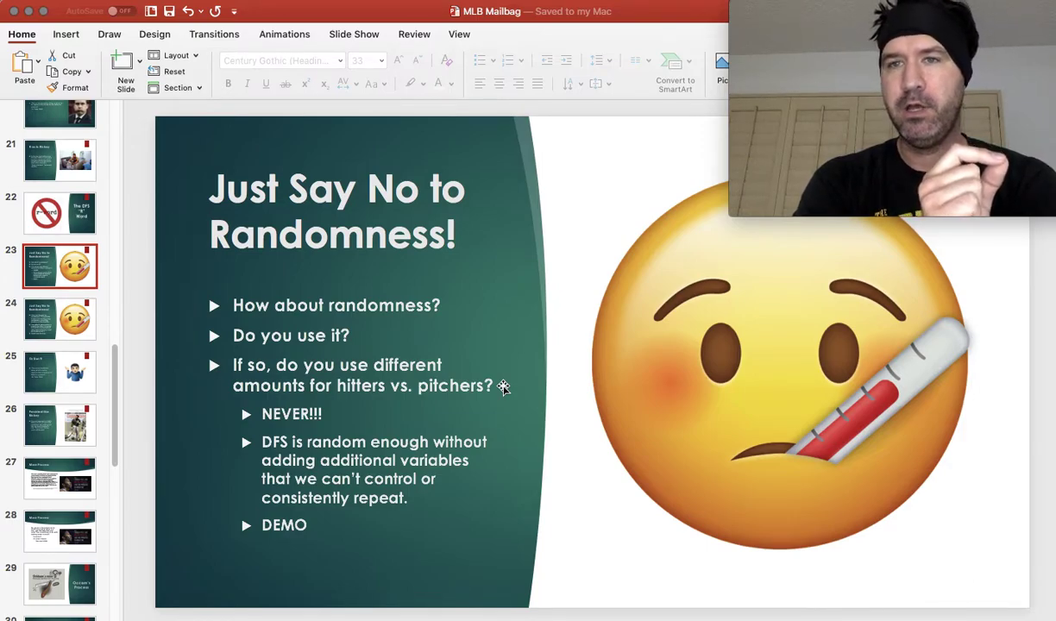
mouse_move(381, 618)
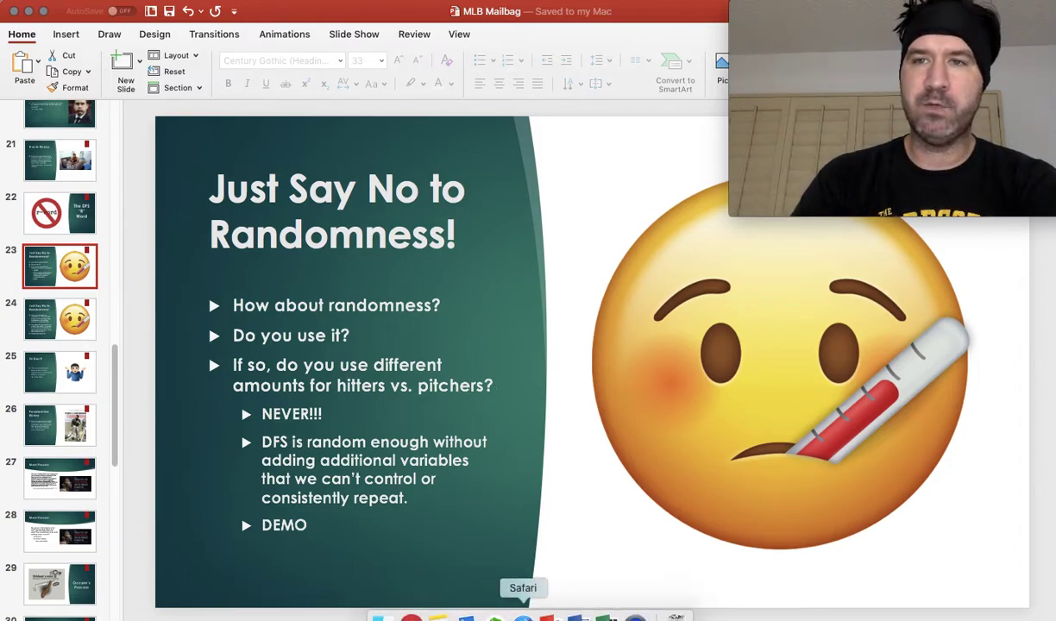
click(523, 618)
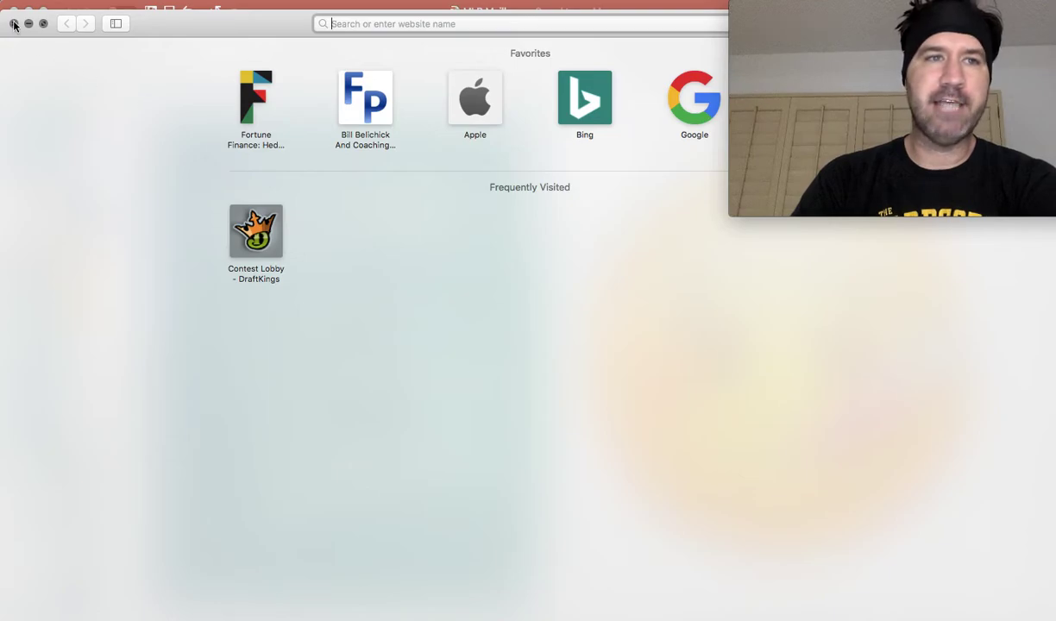
click(14, 23)
mouse_move(495, 616)
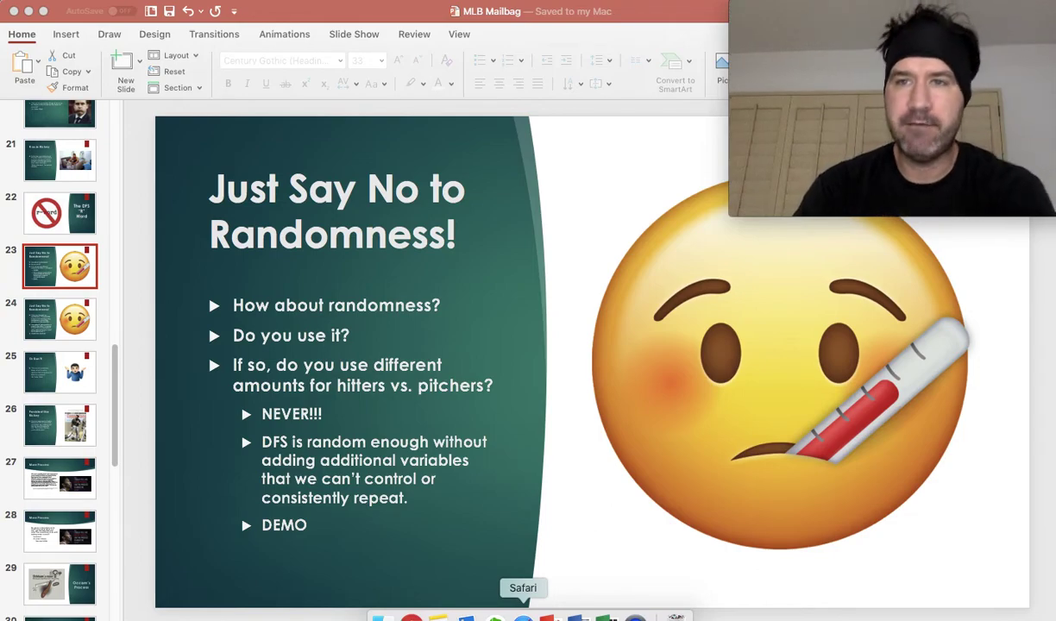
click(523, 618)
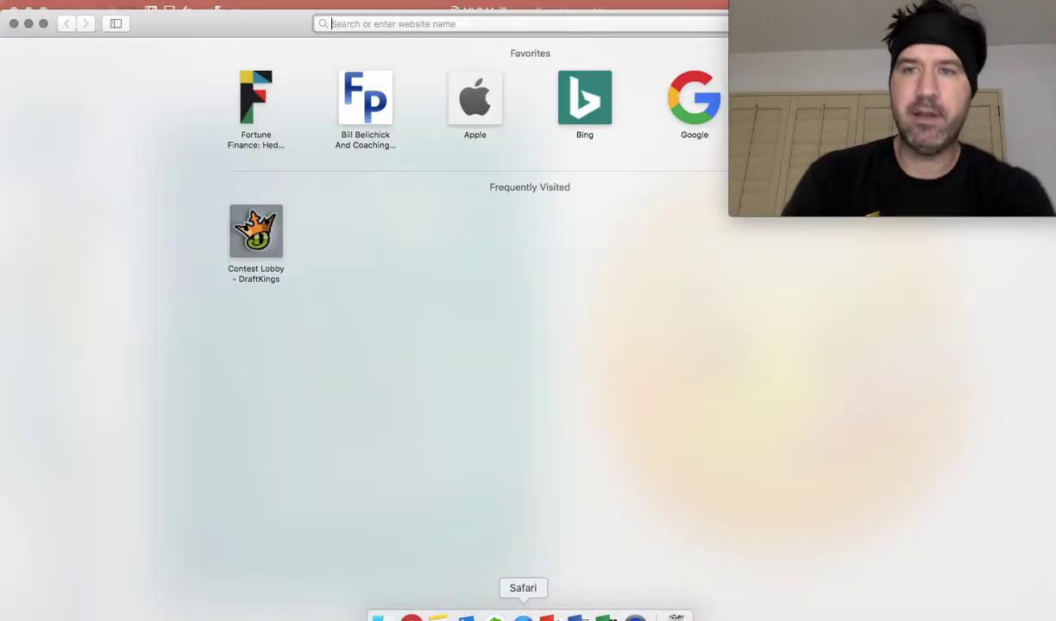
click(14, 23)
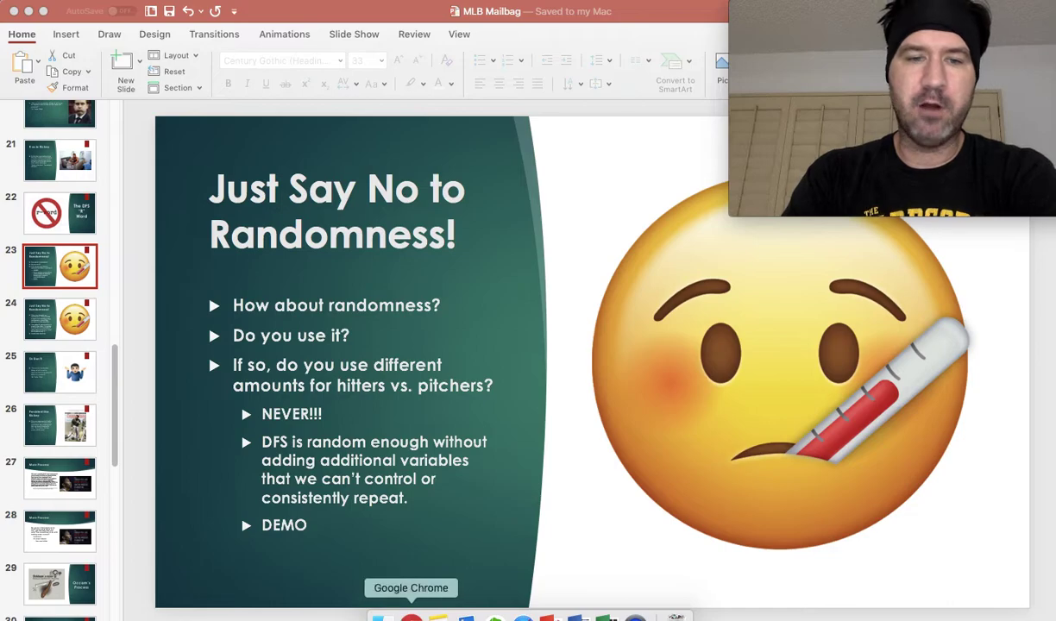
Close the Crunch_2 set, then turn on Use Randomness at 25% for all players
click(405, 616)
click(88, 119)
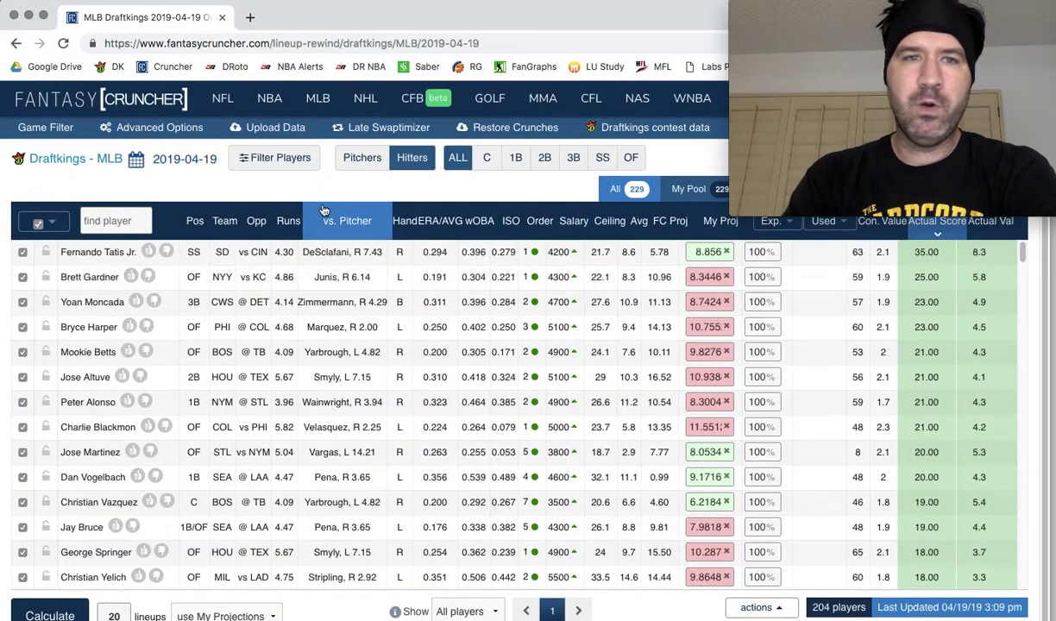
click(188, 127)
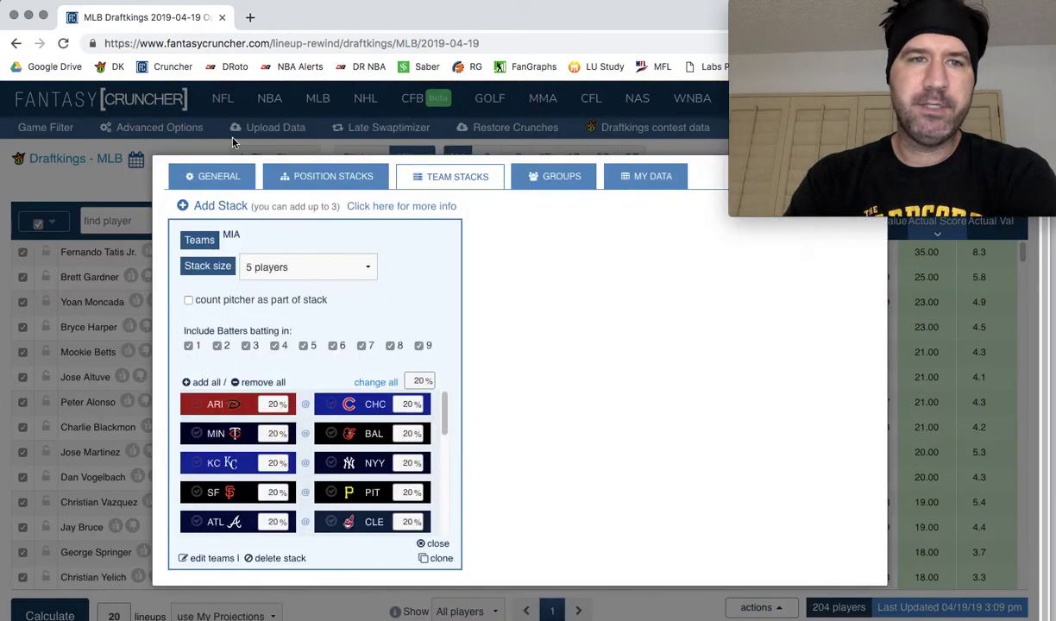
click(218, 177)
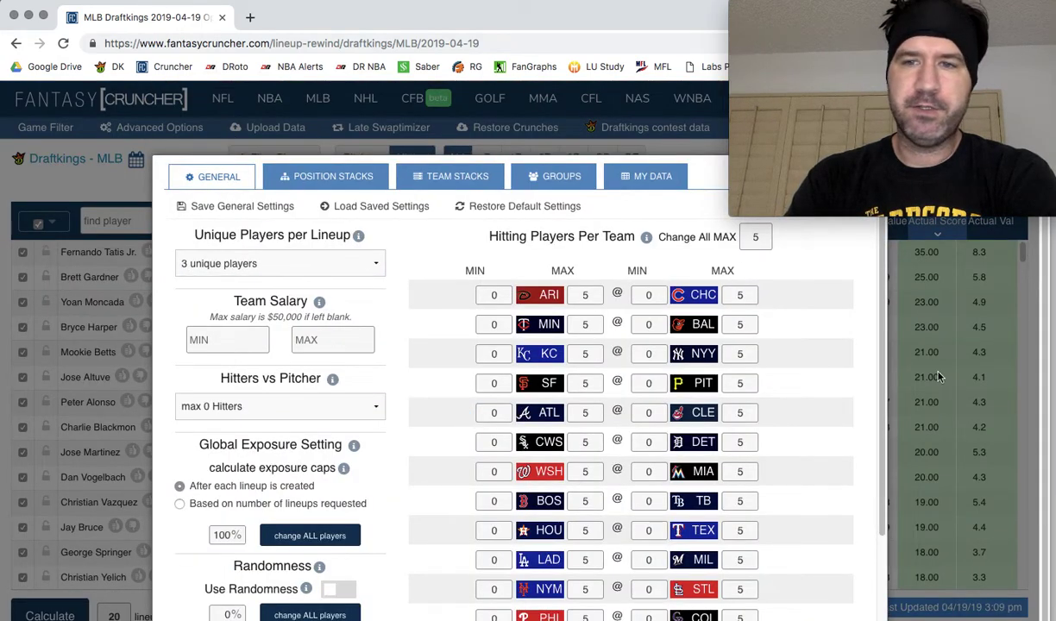
scroll(518, 432, down, 2)
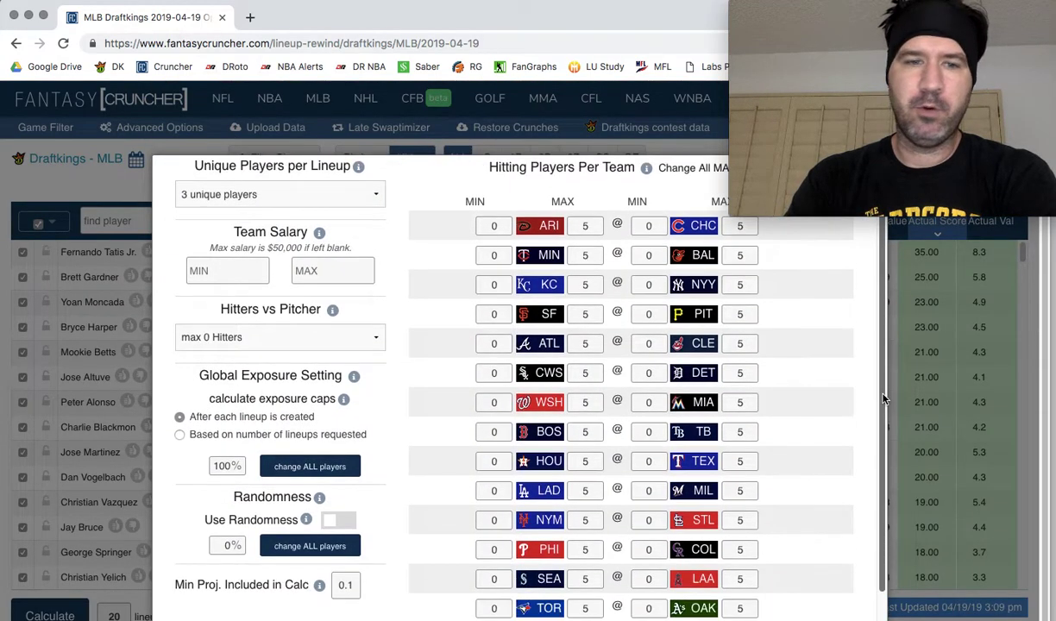
click(333, 522)
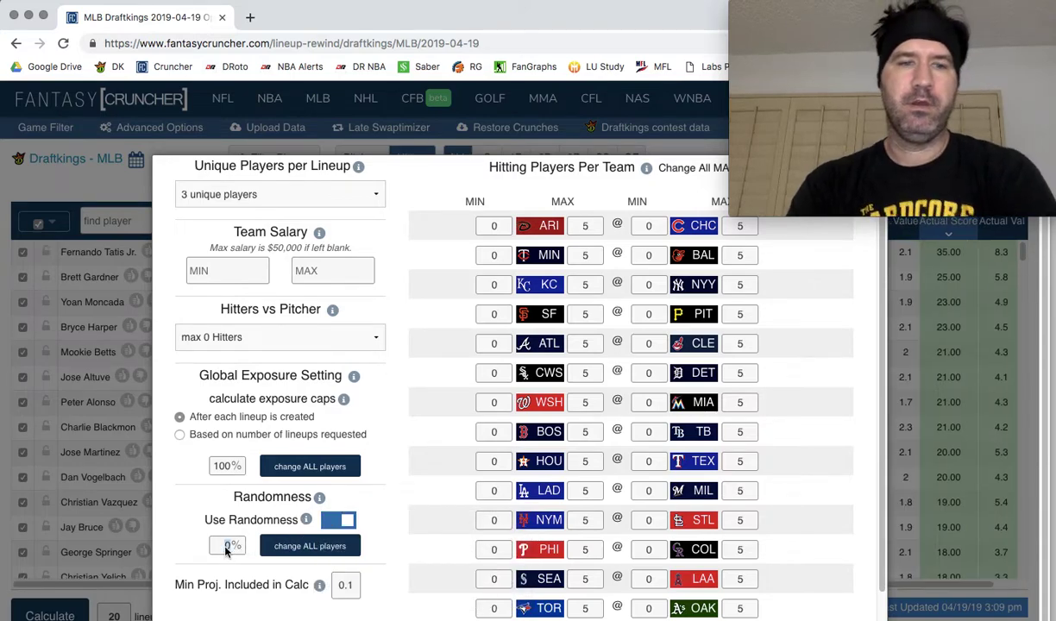
click(227, 547)
text(25)
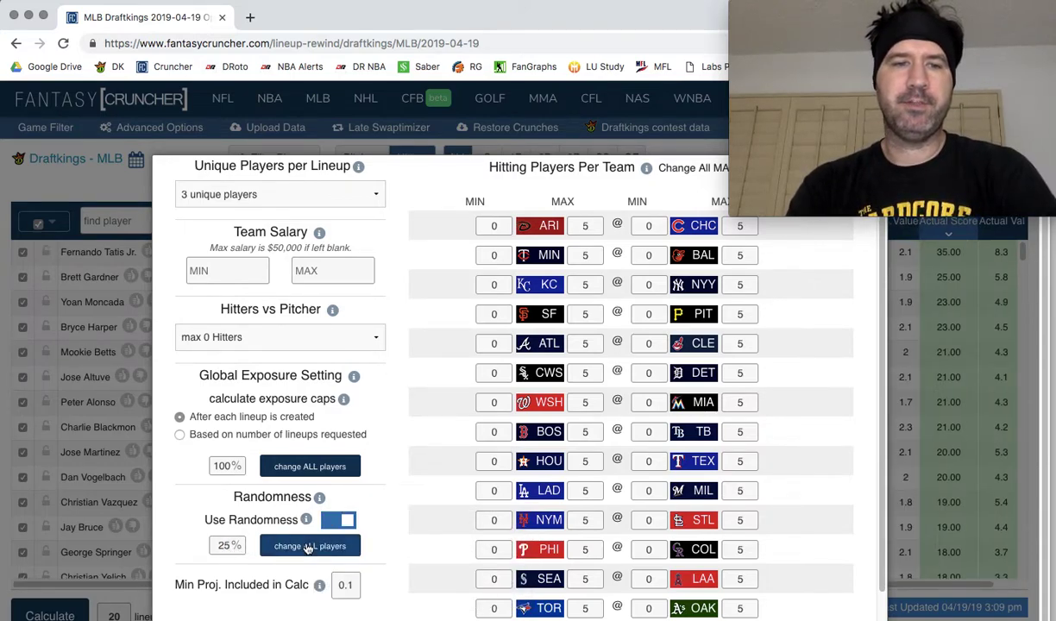
drag(812, 14, 1026, 18)
scroll(882, 181, up, 2)
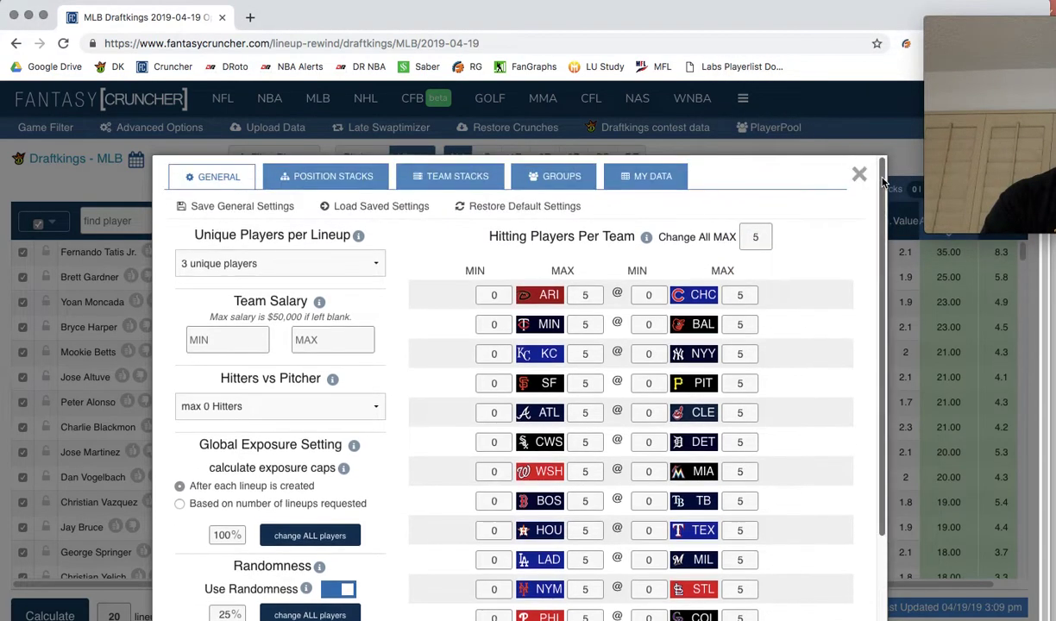
click(858, 175)
Remove all teams from the Team Stacks settings and stack only SEA
drag(1030, 27, 910, 33)
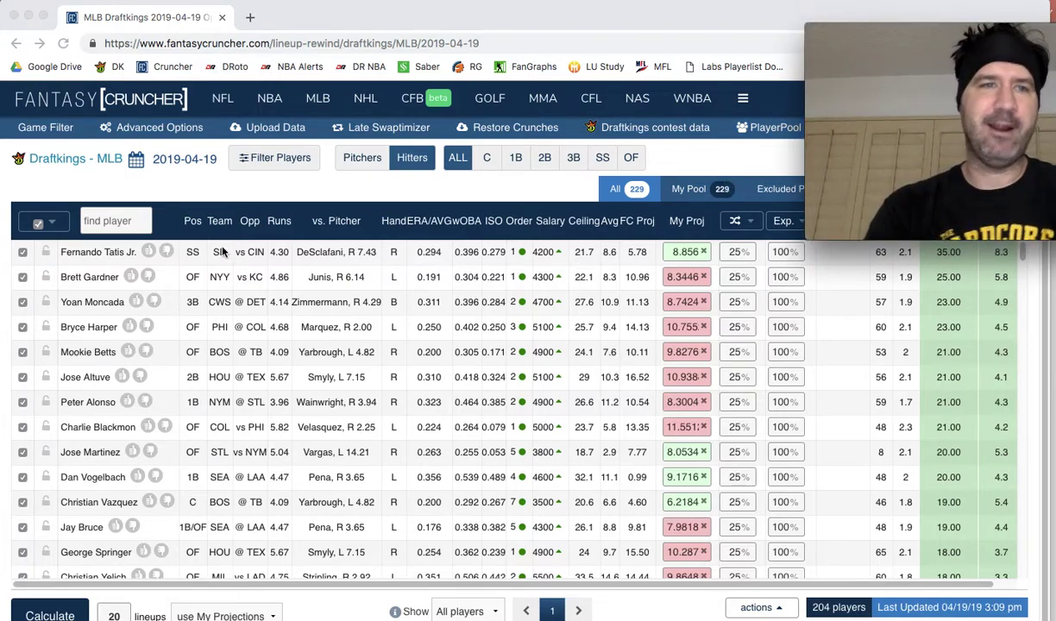
click(155, 127)
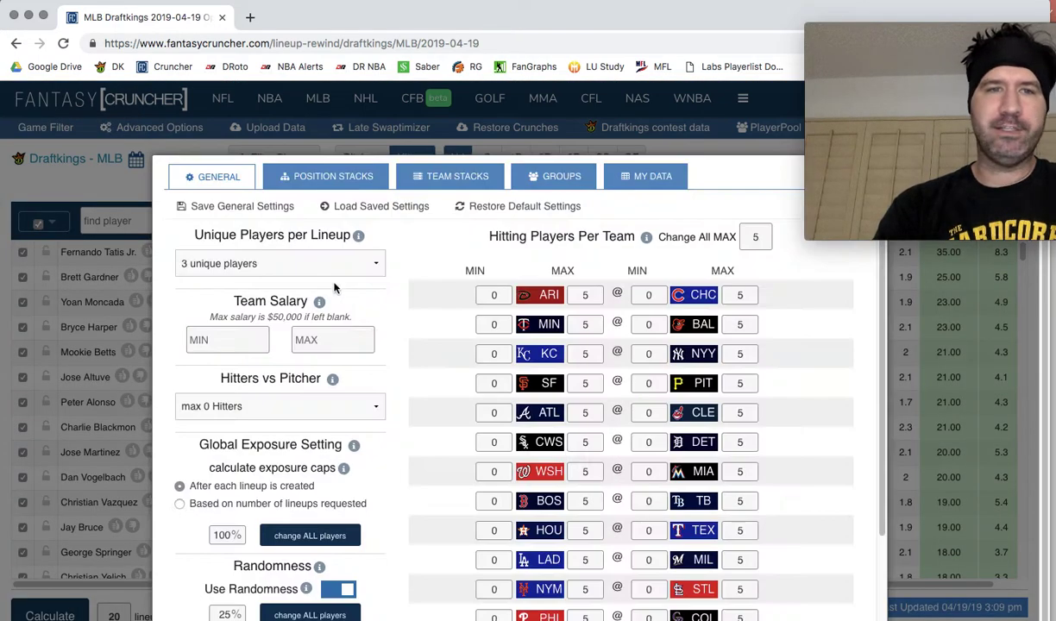
click(435, 177)
click(263, 384)
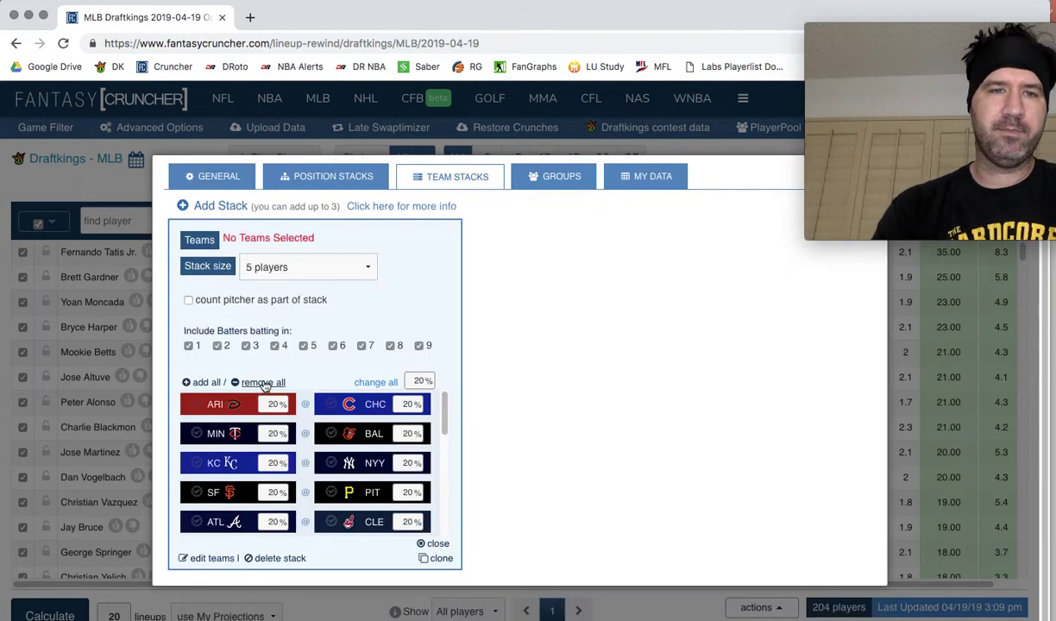
drag(444, 412, 443, 507)
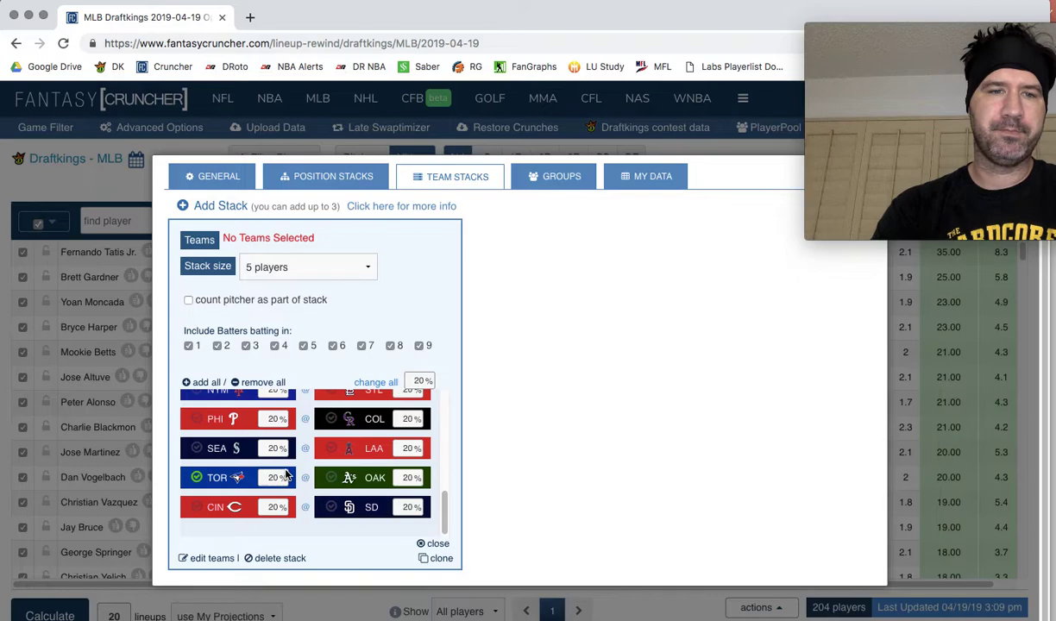
click(215, 447)
mouse_move(888, 38)
mouse_down()
mouse_move(971, 69)
mouse_move(858, 466)
mouse_up()
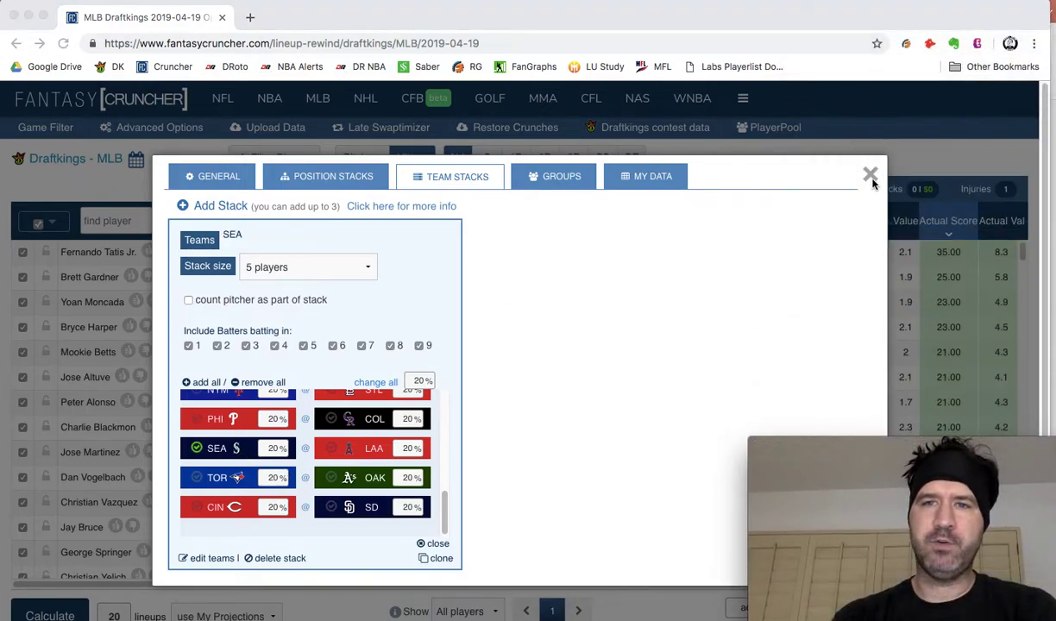
click(871, 177)
Generate 20 lineups with the new settings and rename the finished crunch tab 'Set 2'
click(869, 177)
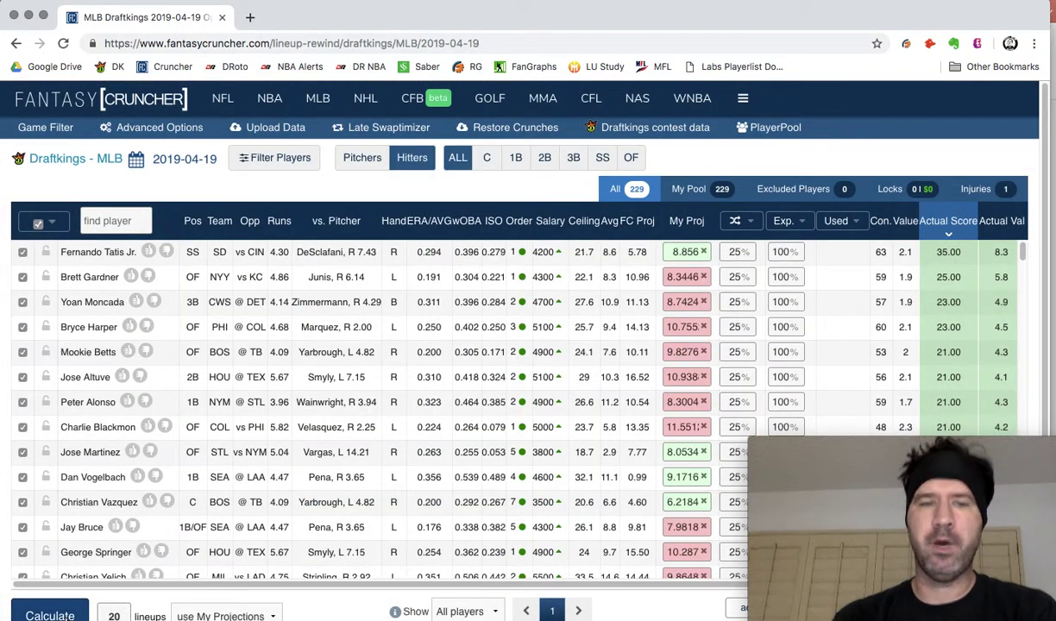
click(52, 614)
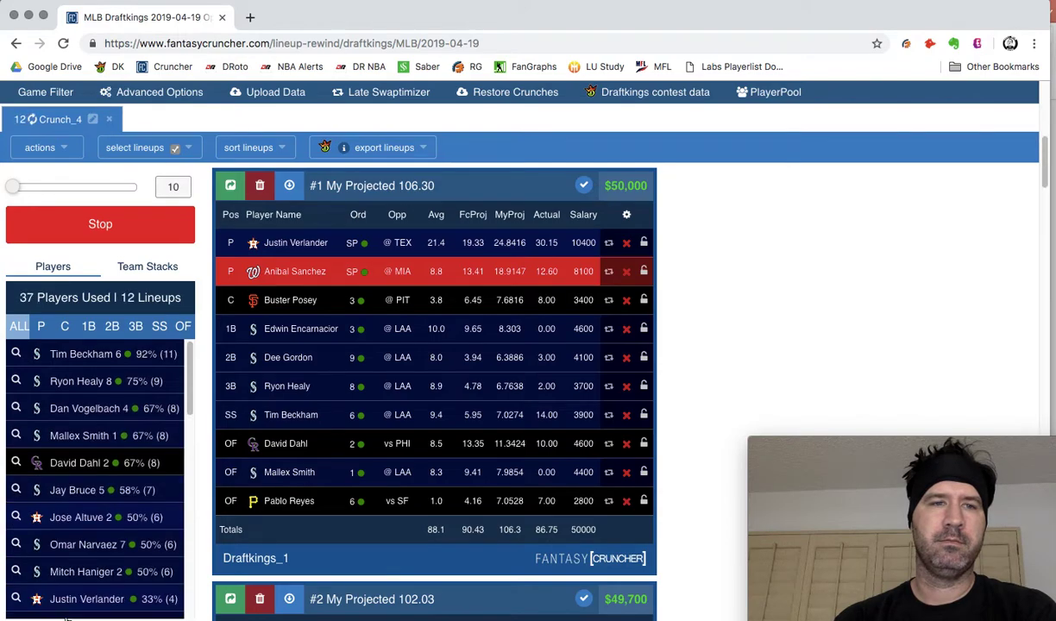
click(52, 91)
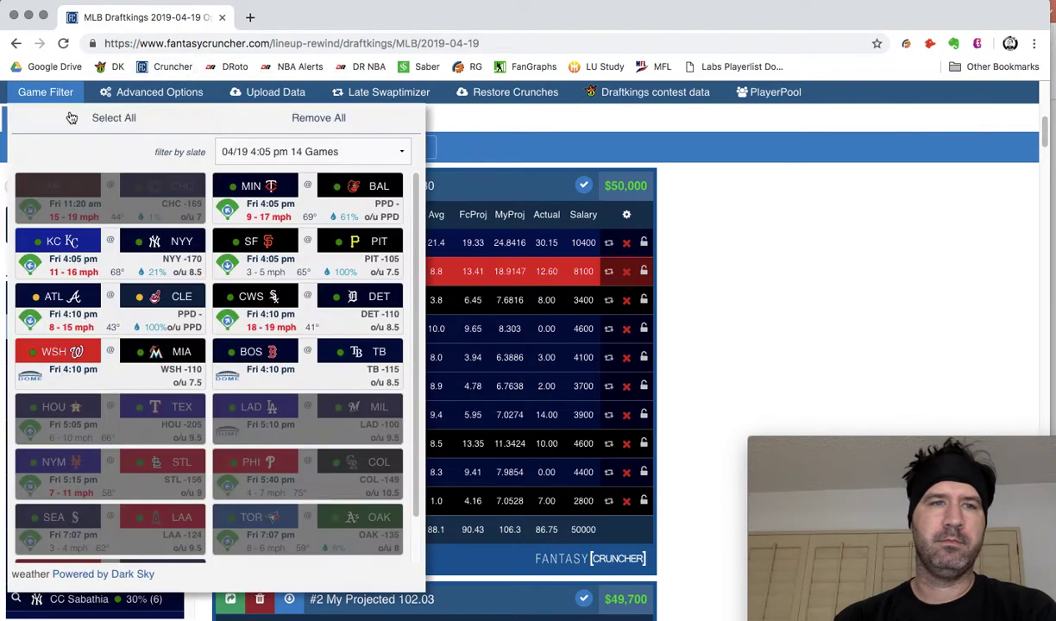
click(51, 92)
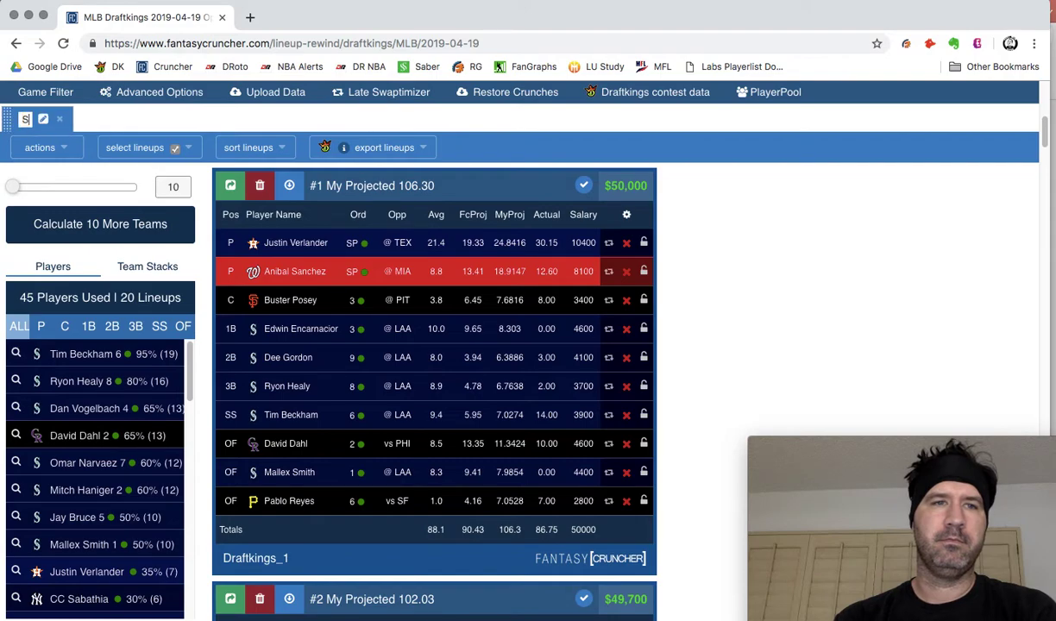
text(et 1)
key(Return)
Save the crunch and start a new 20-lineup crunch, Crunch_6
click(65, 148)
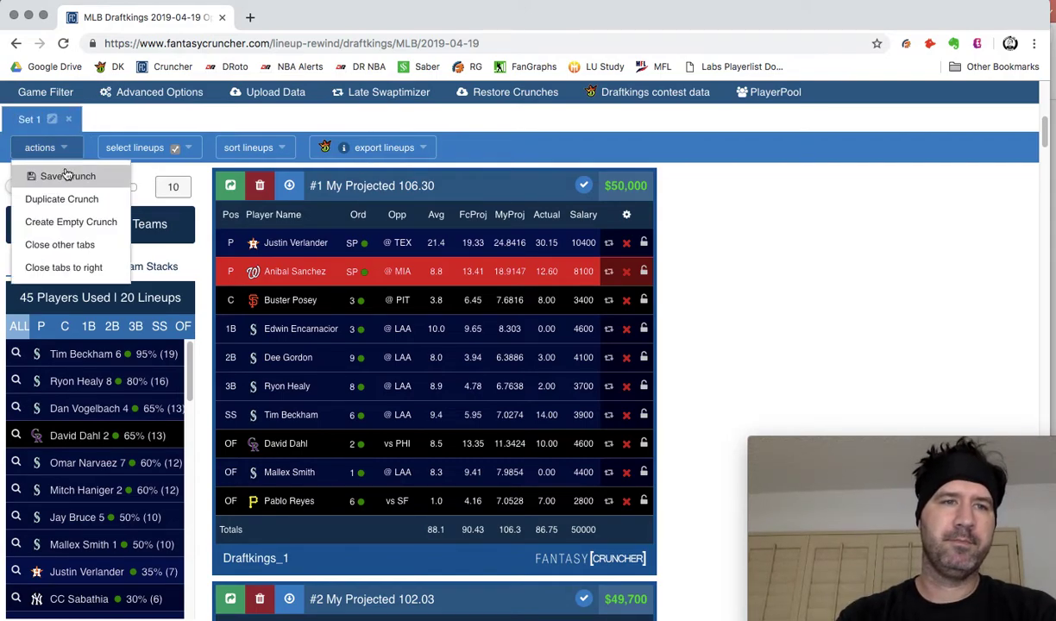
click(67, 175)
scroll(221, 116, up, 1)
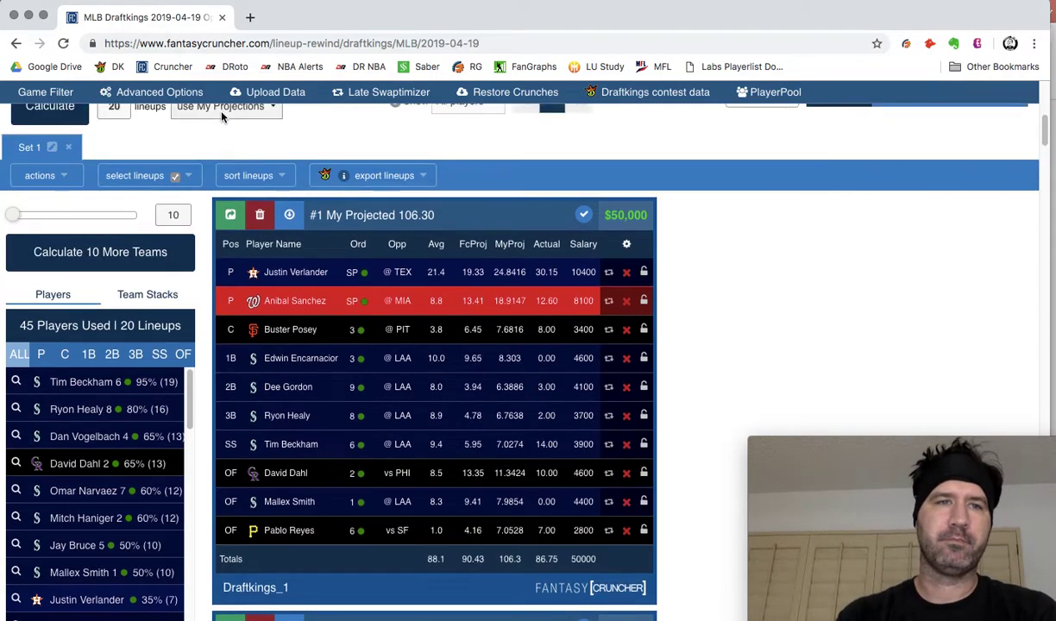
scroll(221, 116, up, 1)
click(75, 145)
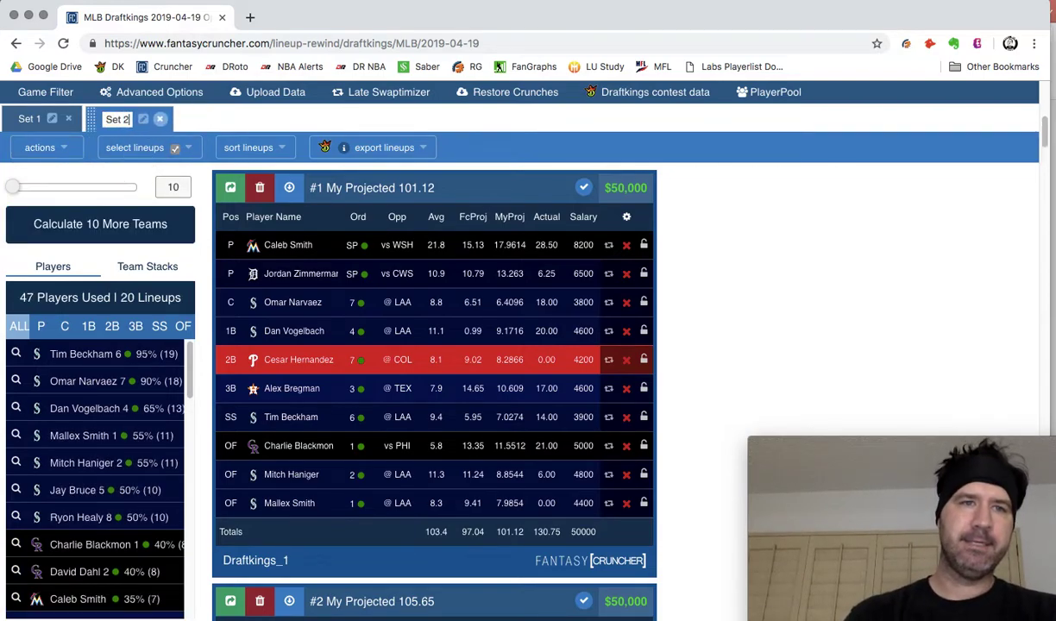
key(Return)
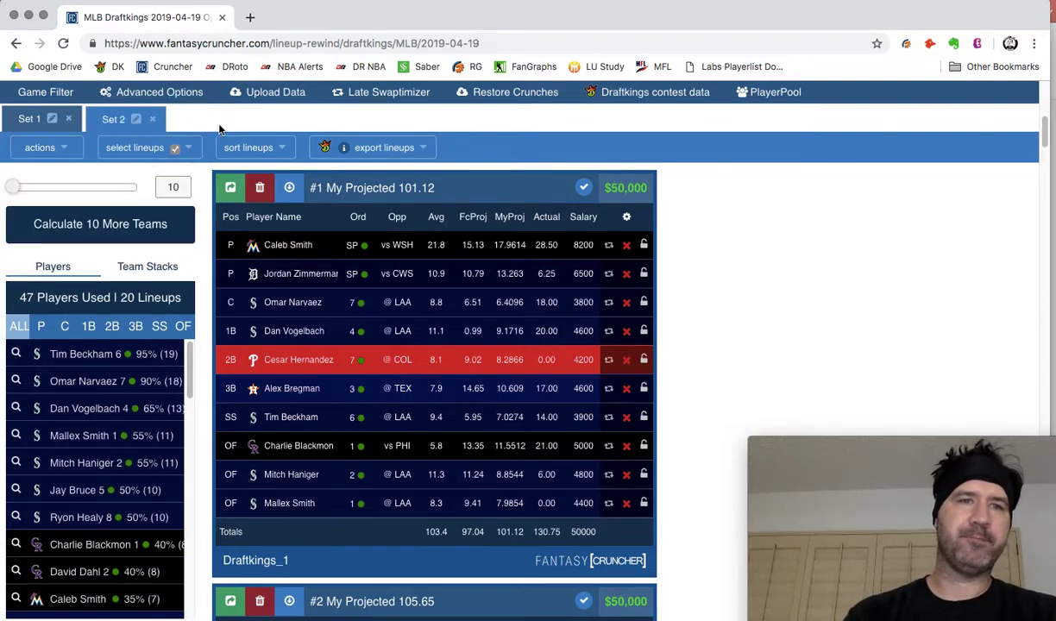
scroll(219, 129, up, 2)
Run Crunch_6, rename it 'Set 3' and save it
click(50, 129)
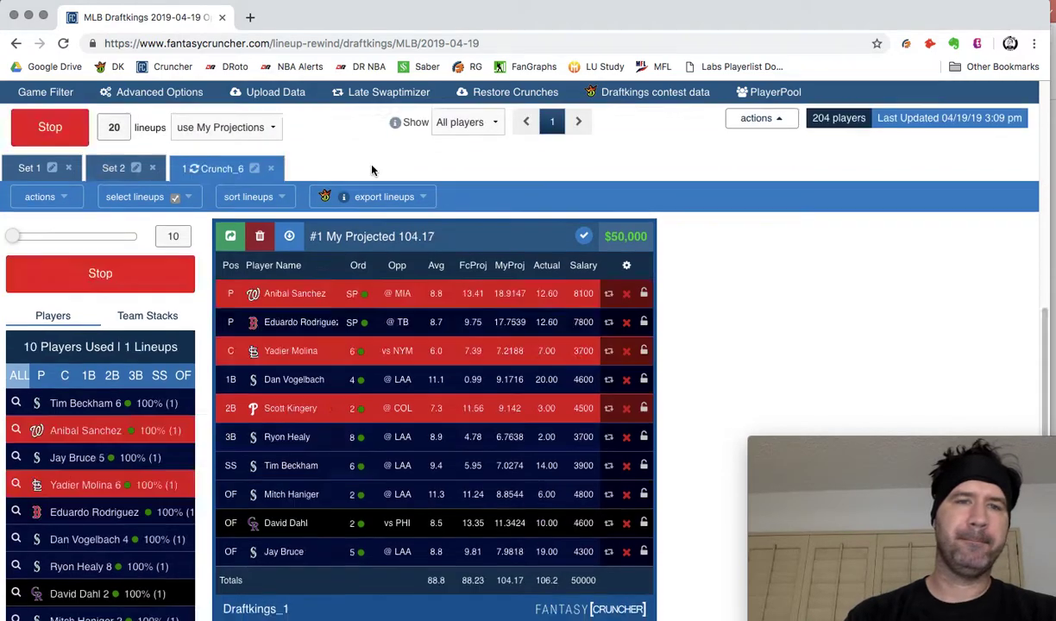
scroll(372, 170, down, 1)
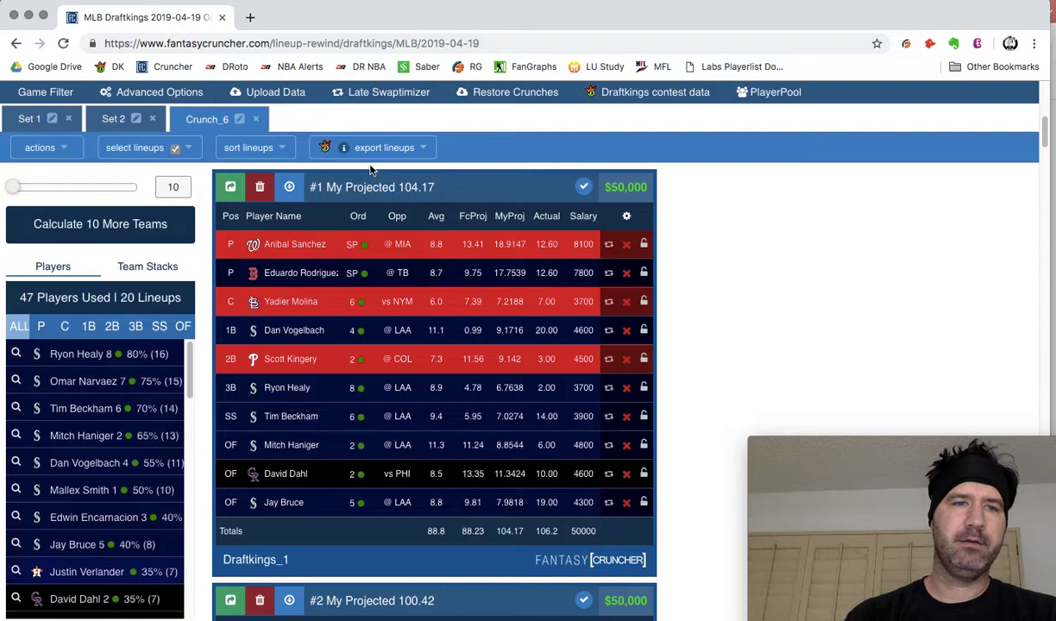
click(239, 119)
text(Set 3)
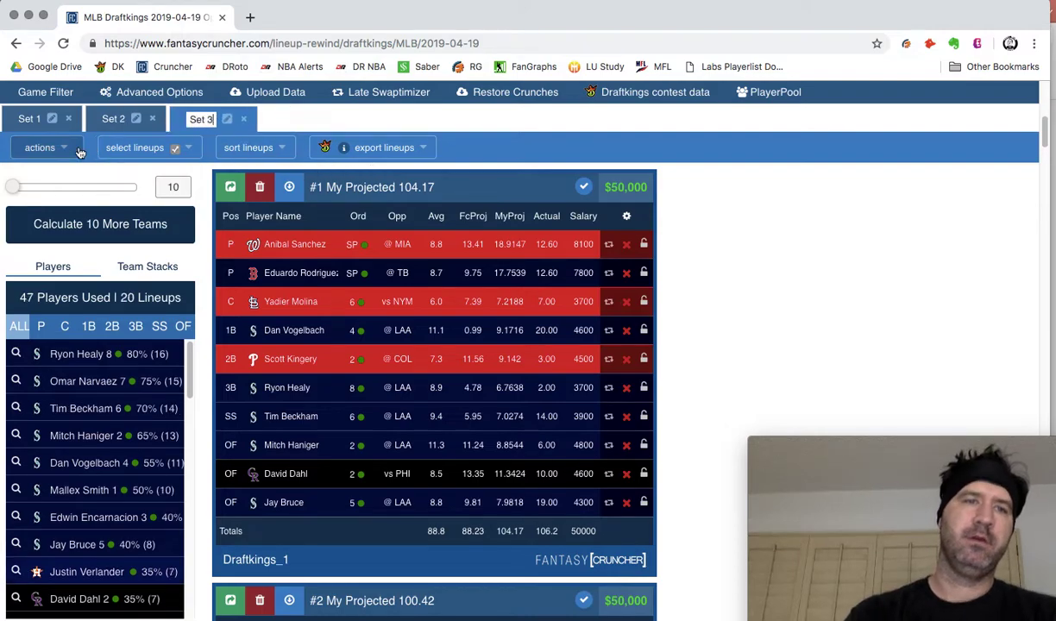
click(77, 148)
click(47, 174)
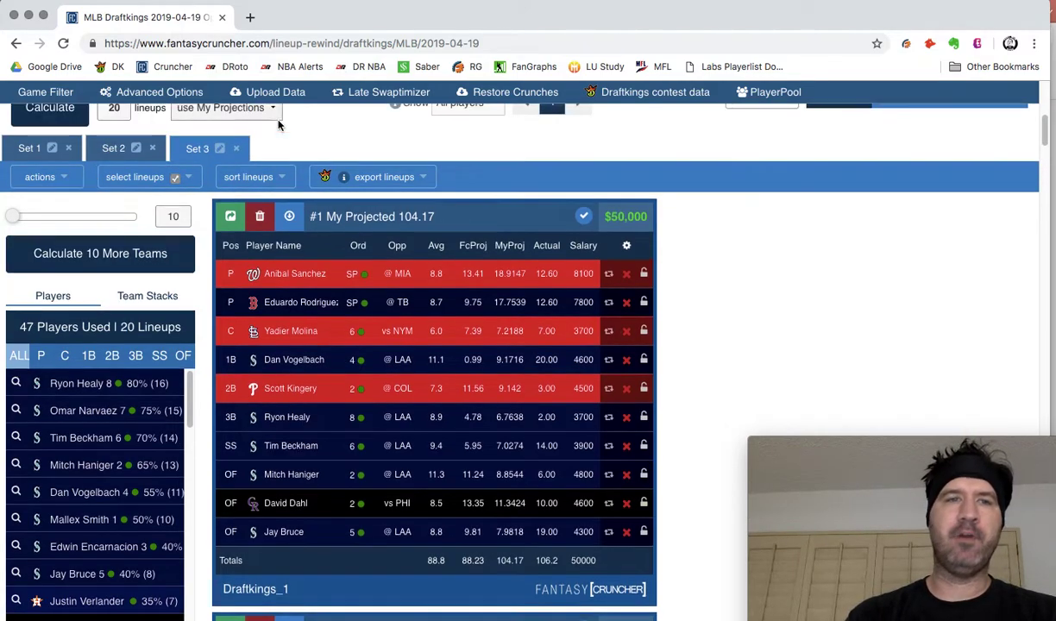
scroll(278, 112, up, 2)
Run another crunch, rename Crunch_7 to 'Set 4' and save it
click(61, 136)
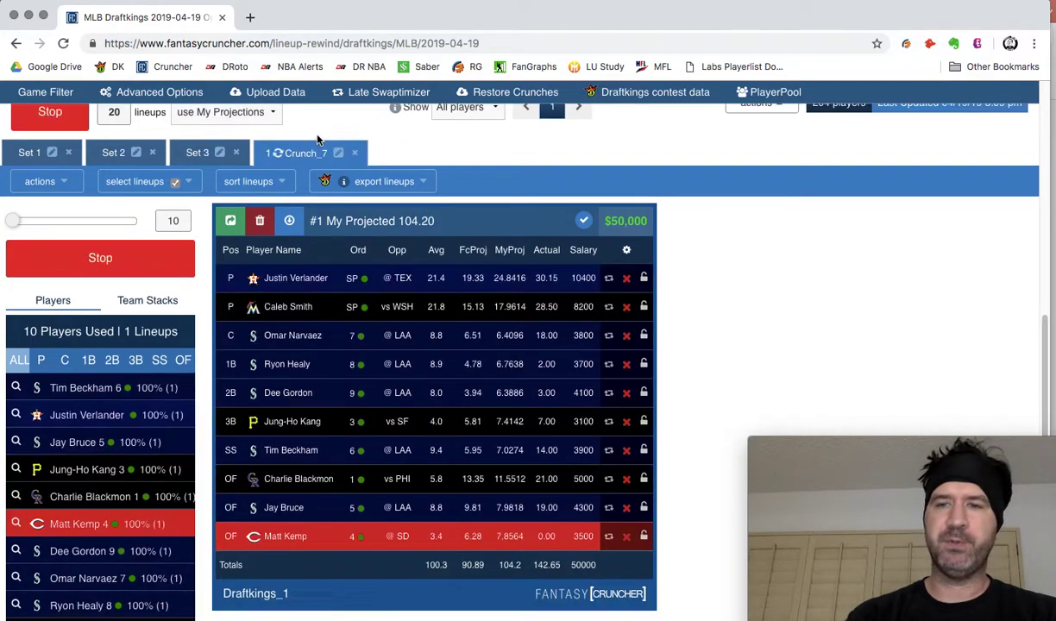
scroll(317, 140, down, 1)
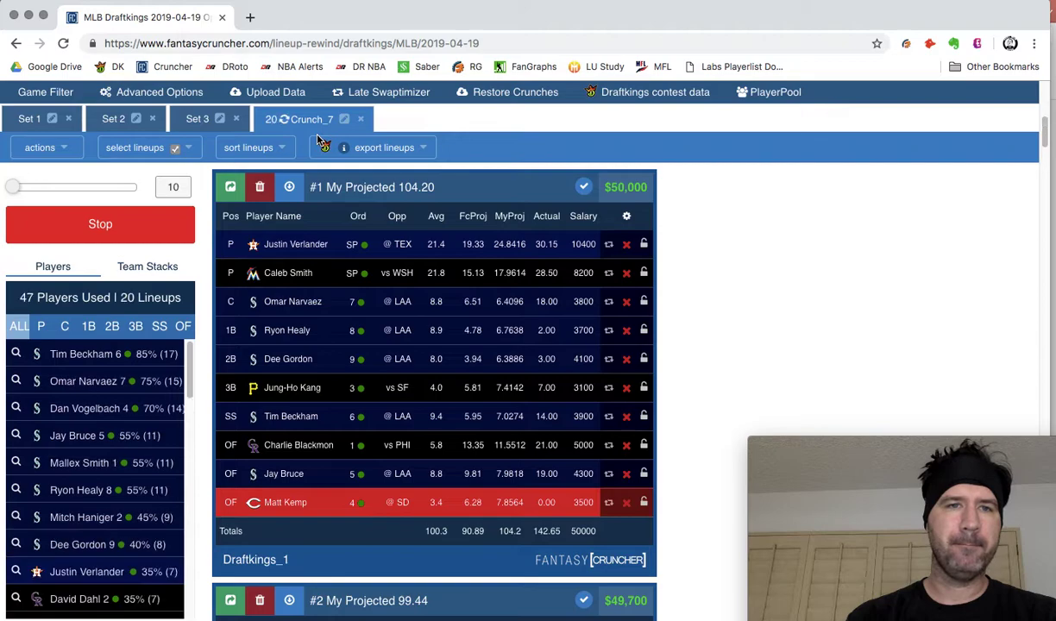
click(315, 119)
text(Set 4)
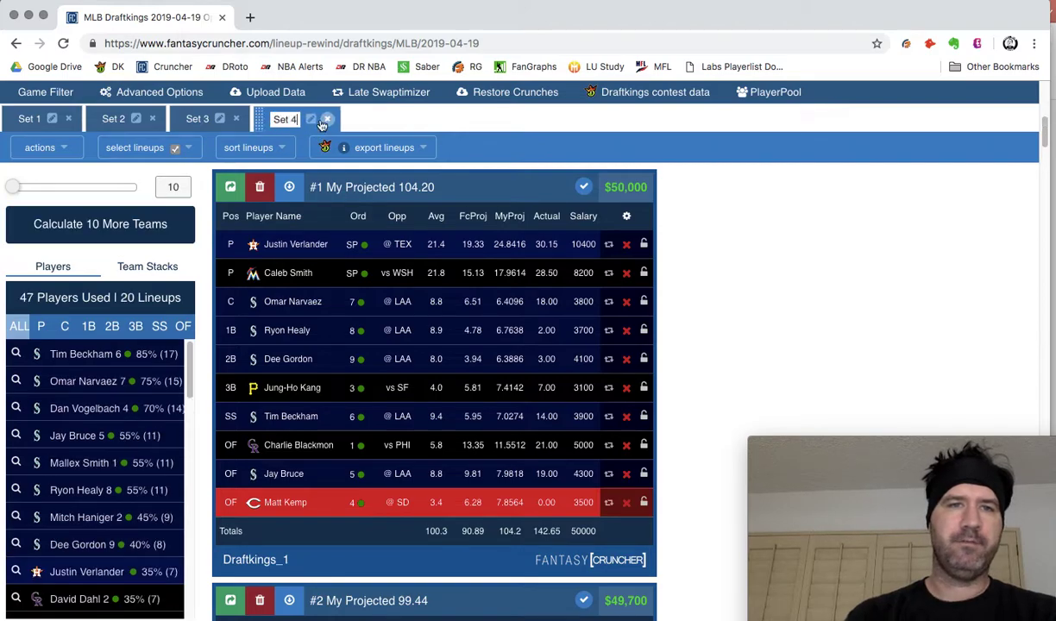
click(39, 147)
click(53, 176)
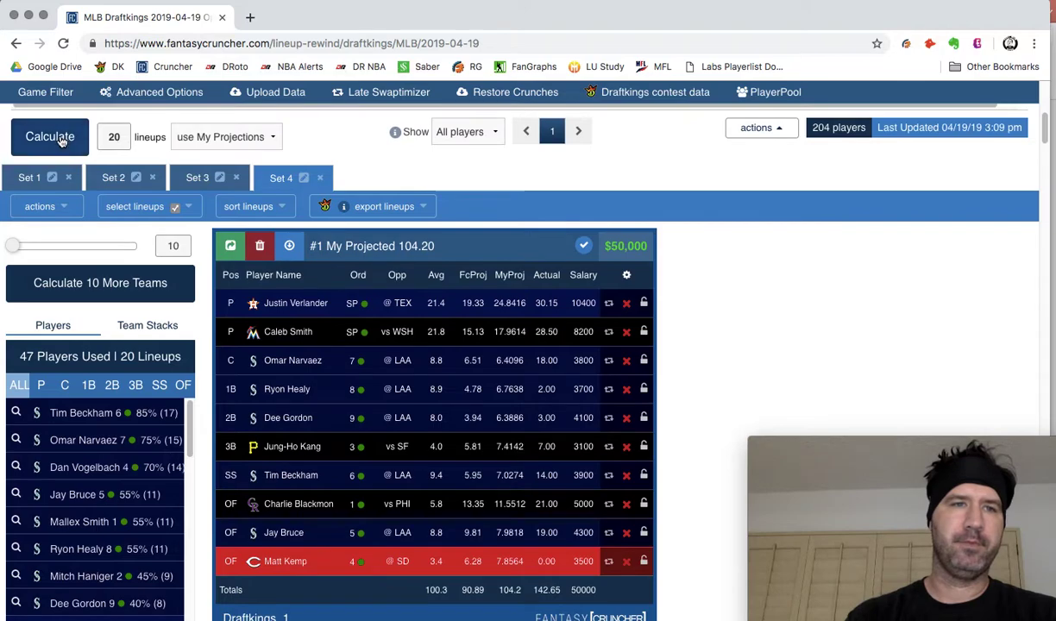
Run a third crunch, rename Crunch_8 to 'Set 5', save it, and return to Set 1
click(54, 136)
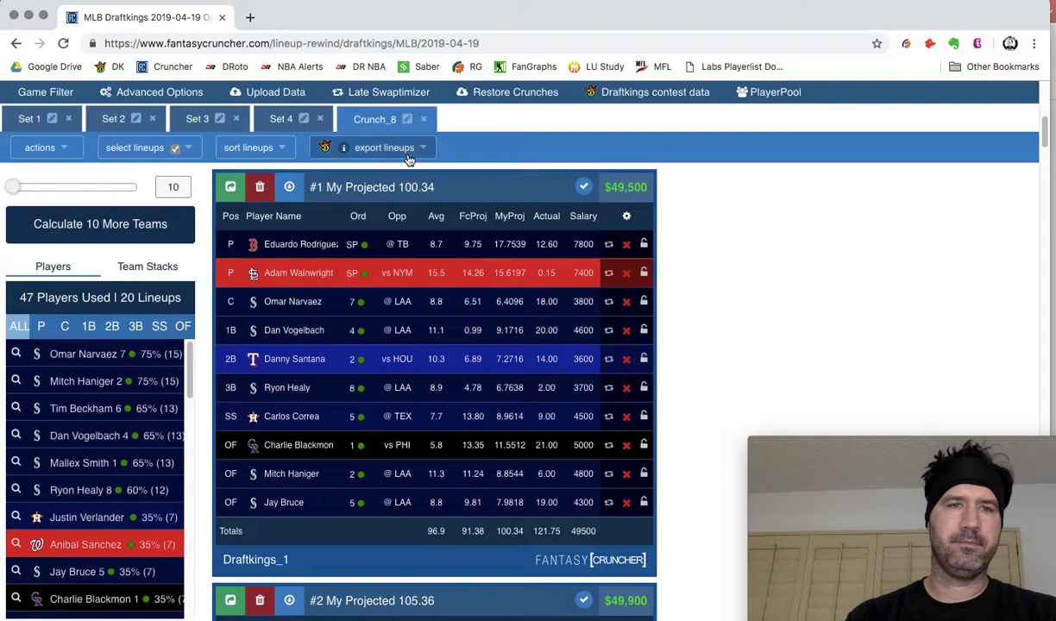
click(390, 119)
text(Stt 5)
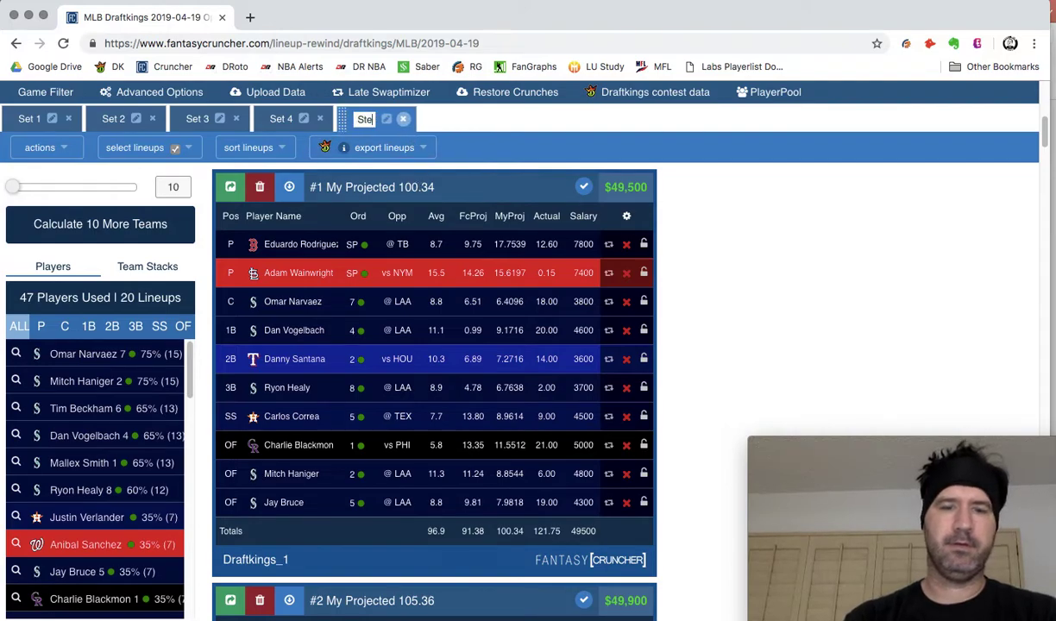
key(Return)
key(BackSpace)
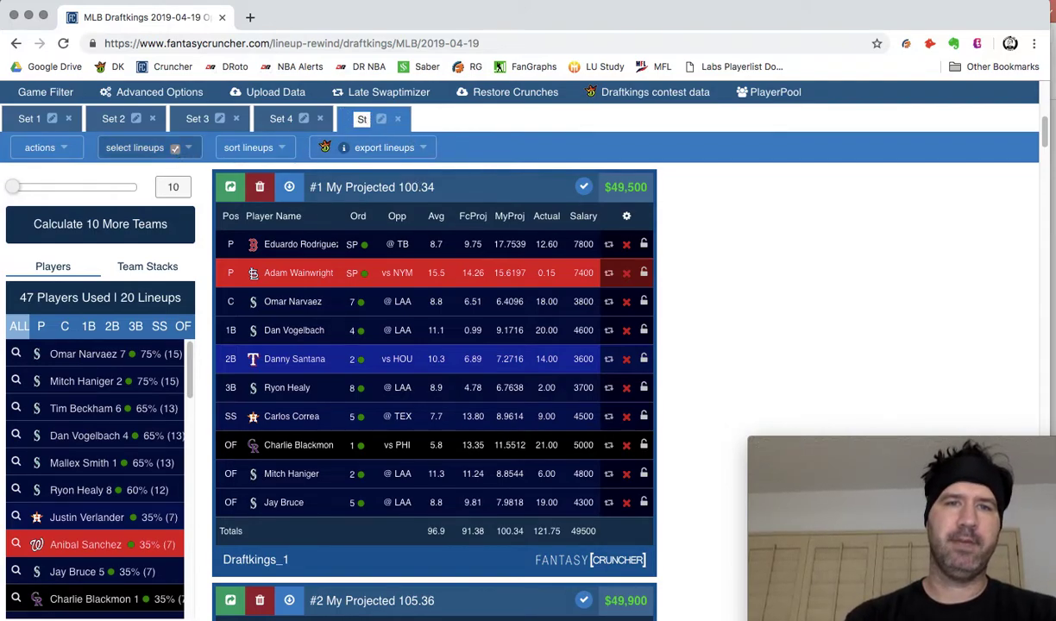
text(e5)
key(Return)
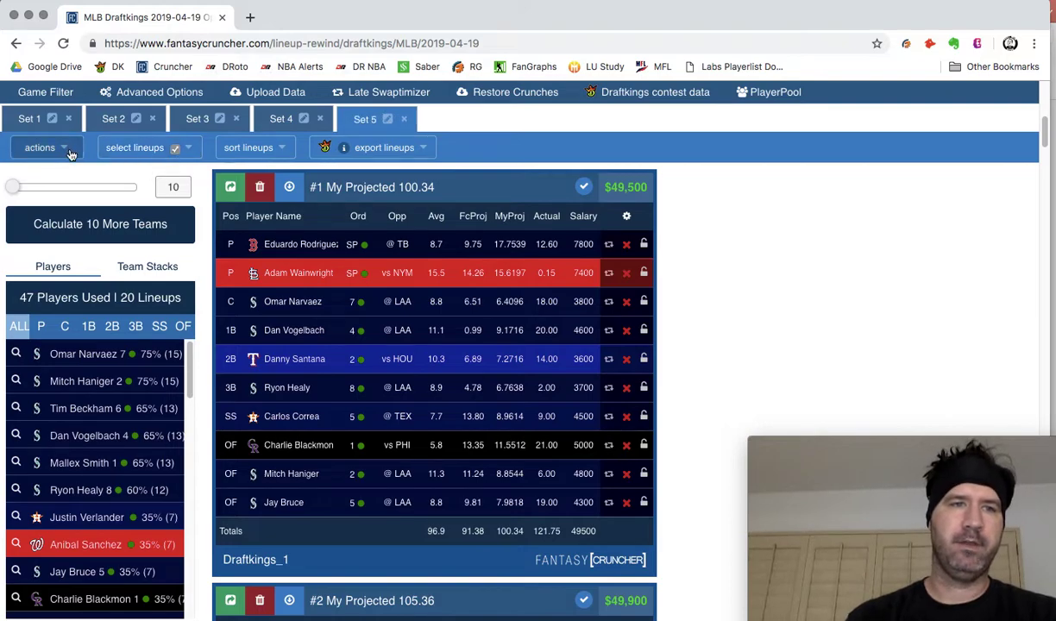
click(40, 148)
click(32, 118)
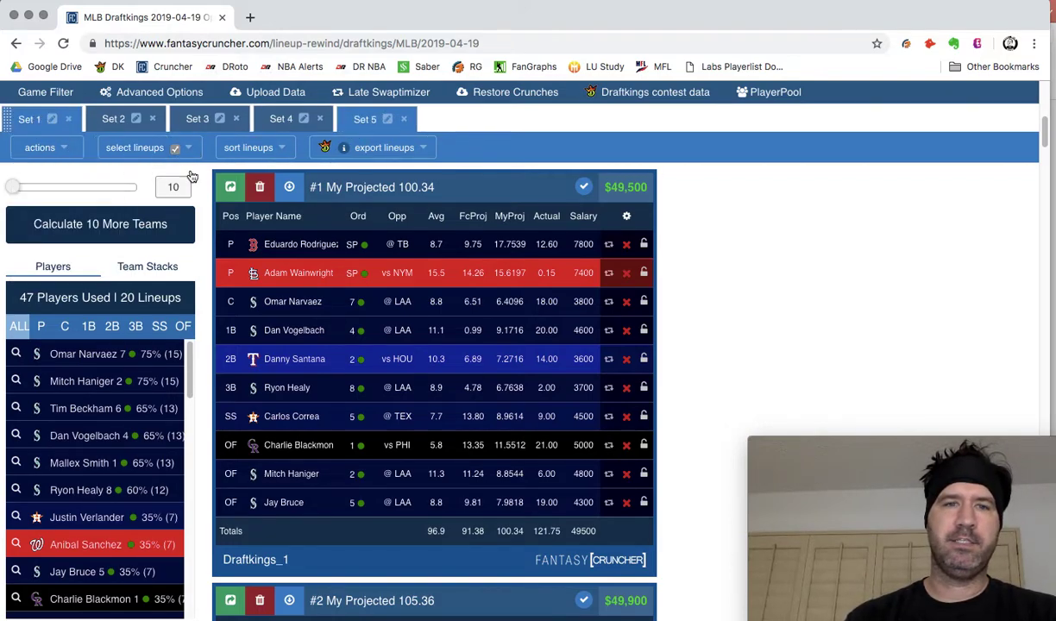
Sort Set 1 by actual score, rename it 'Set 1 - 160.85' and save
click(248, 149)
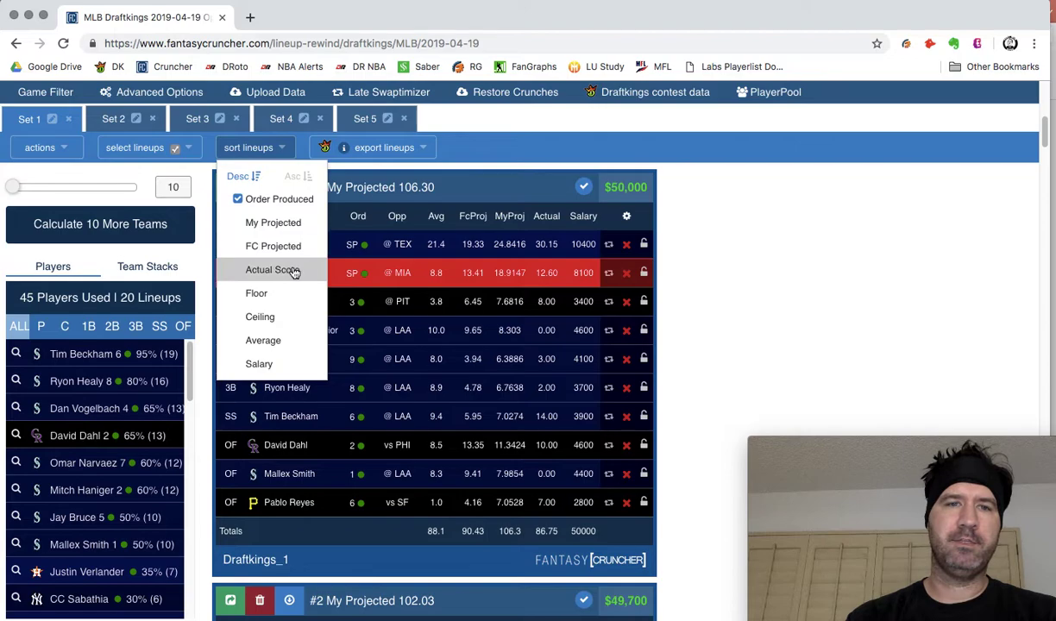
click(275, 268)
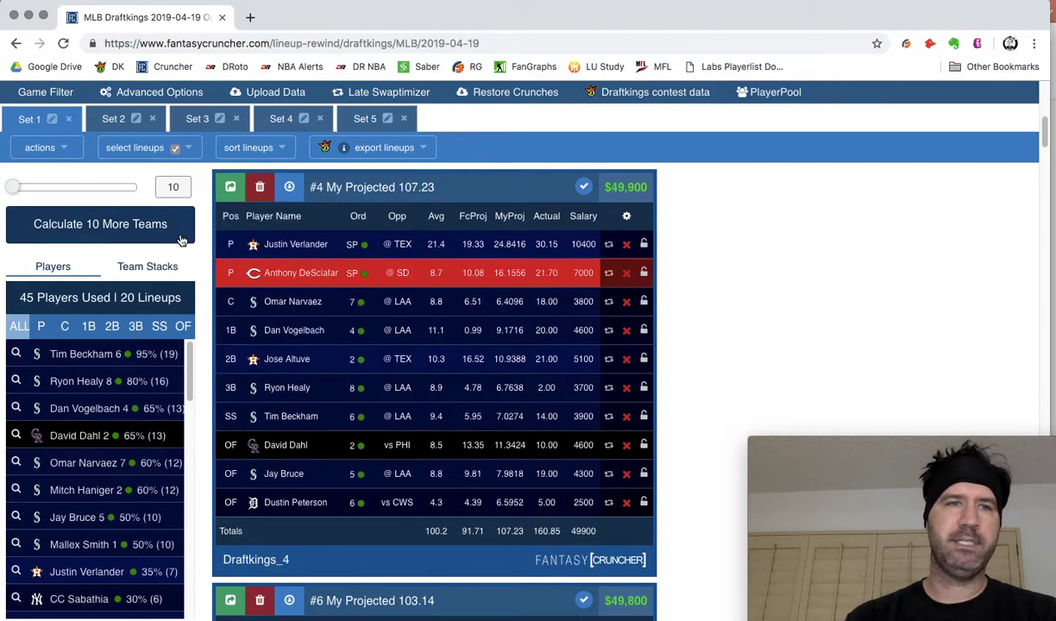
click(51, 119)
text(- 160)
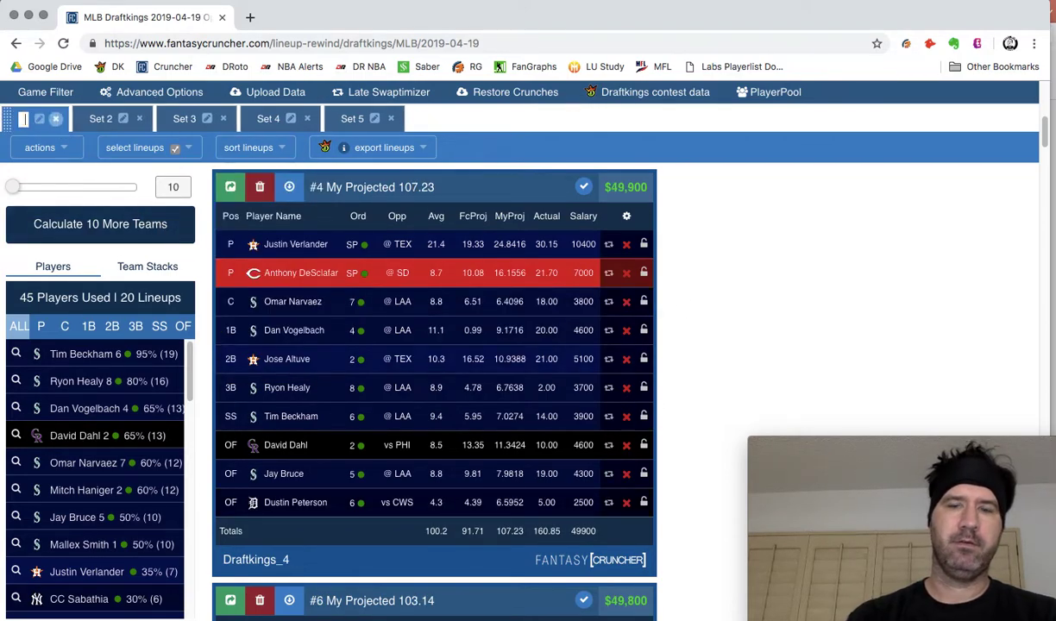
text(.85)
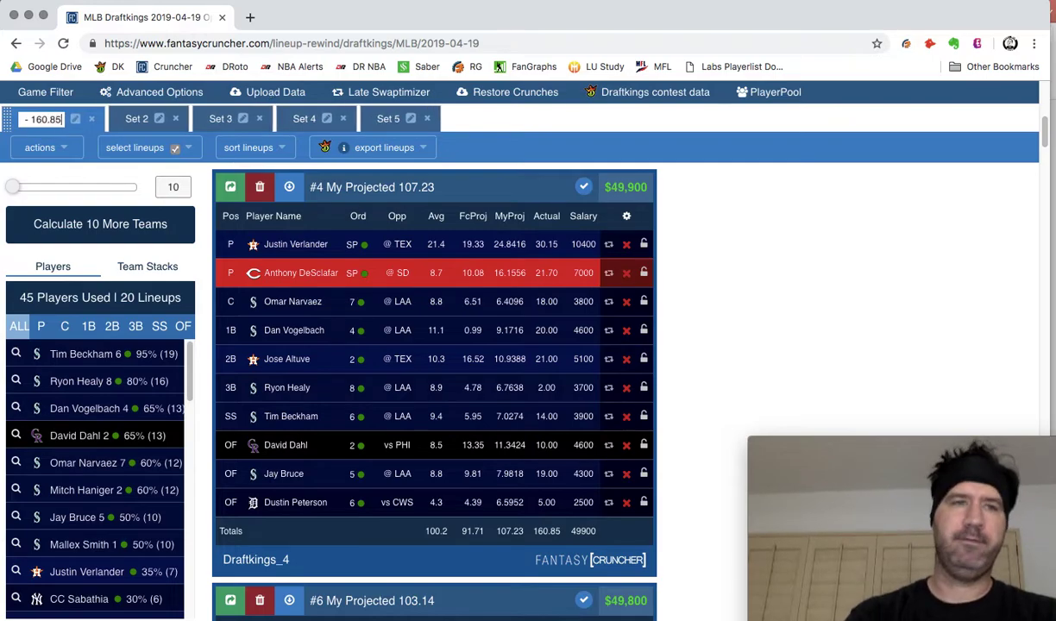
key(BackSpace)
key(BackSpace)
key(BackSpace)
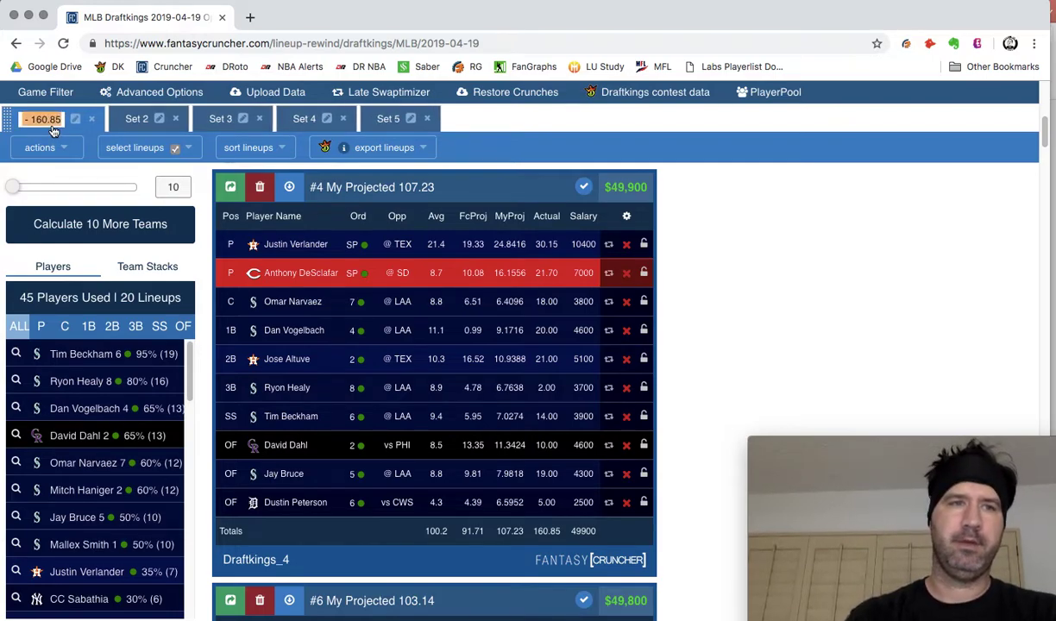
text(- 160)
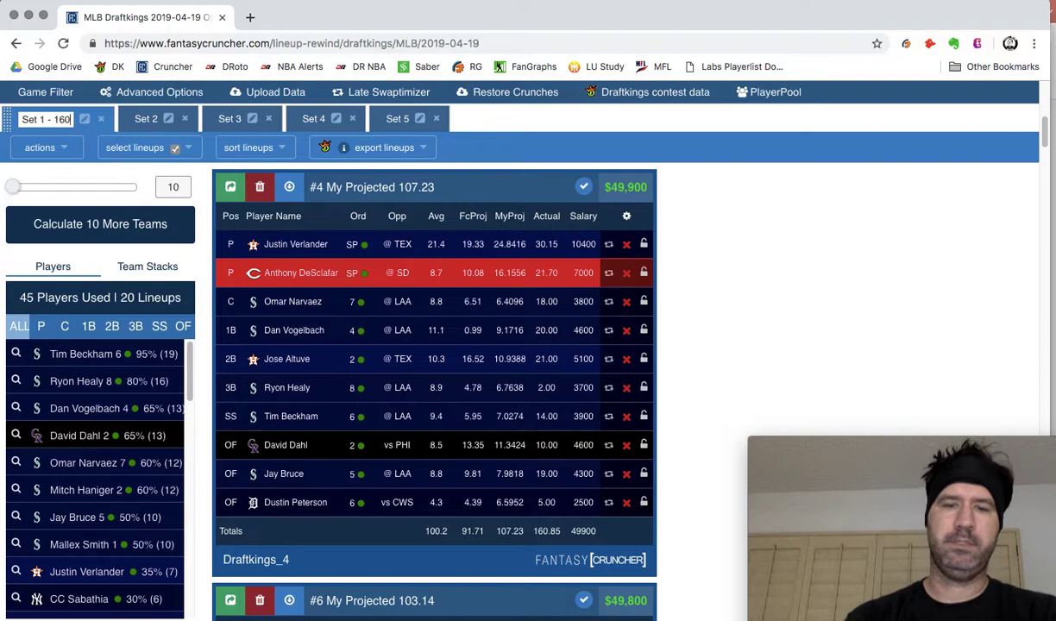
text(.85)
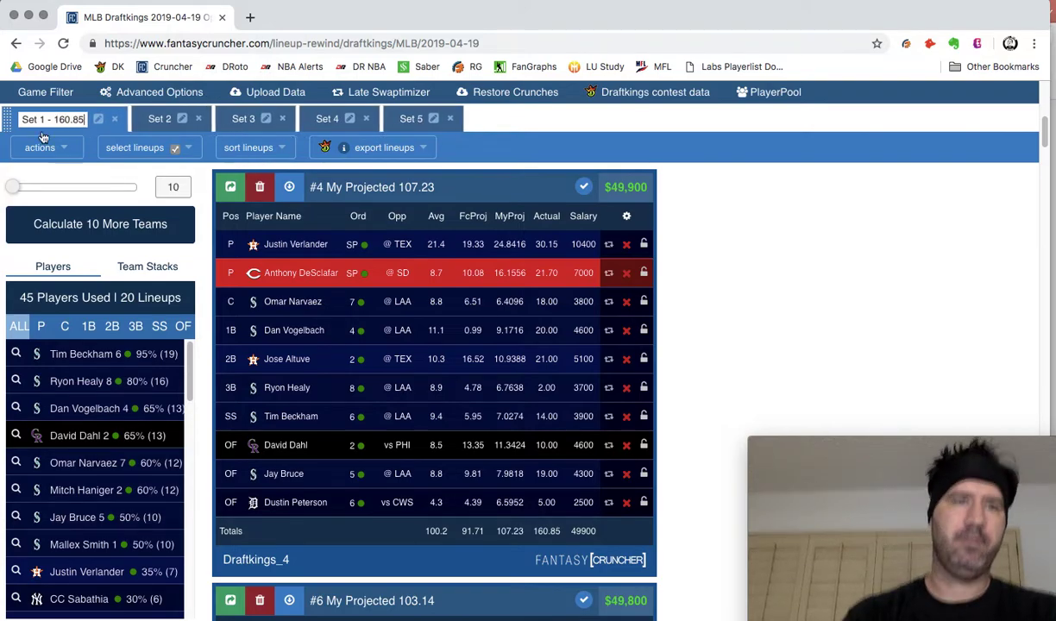
key(Return)
click(36, 150)
click(38, 175)
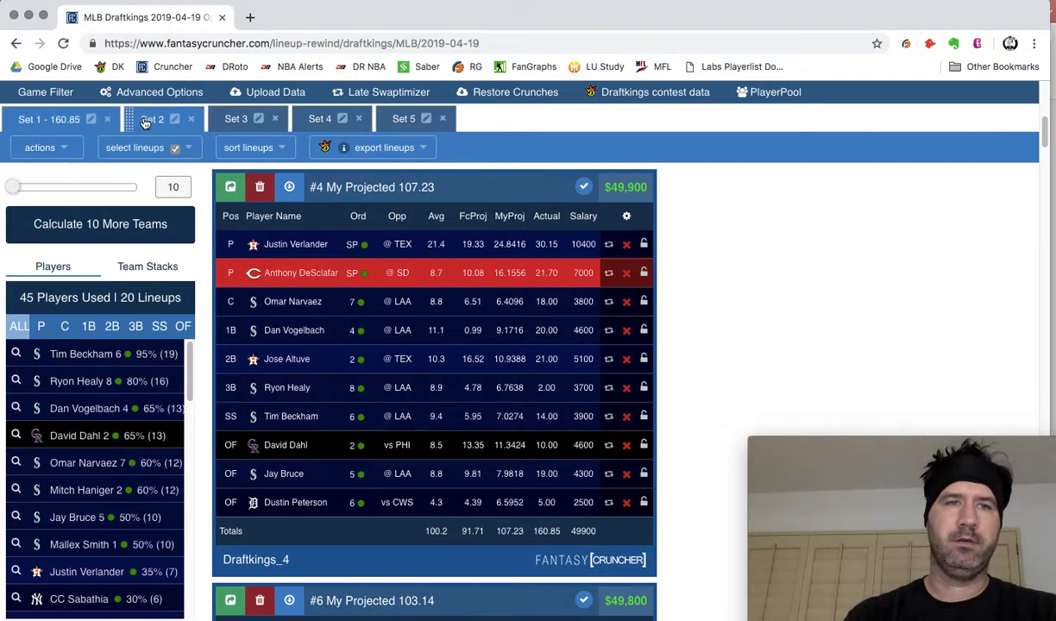
Sort Set 2's lineups by actual score and rename the tab 'Set 2 - 166.75'
click(248, 148)
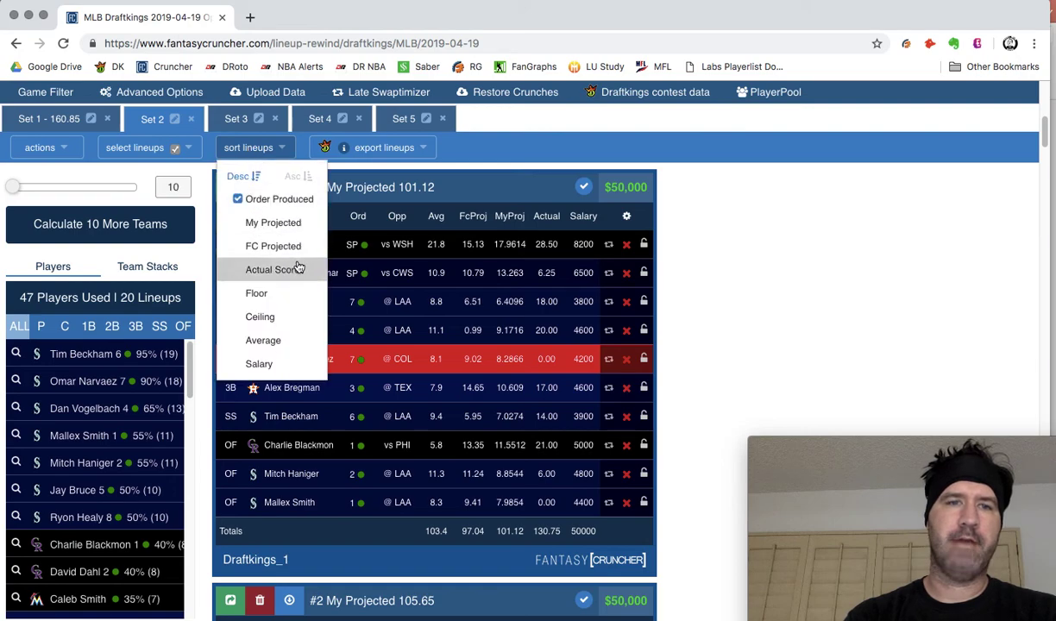
click(284, 268)
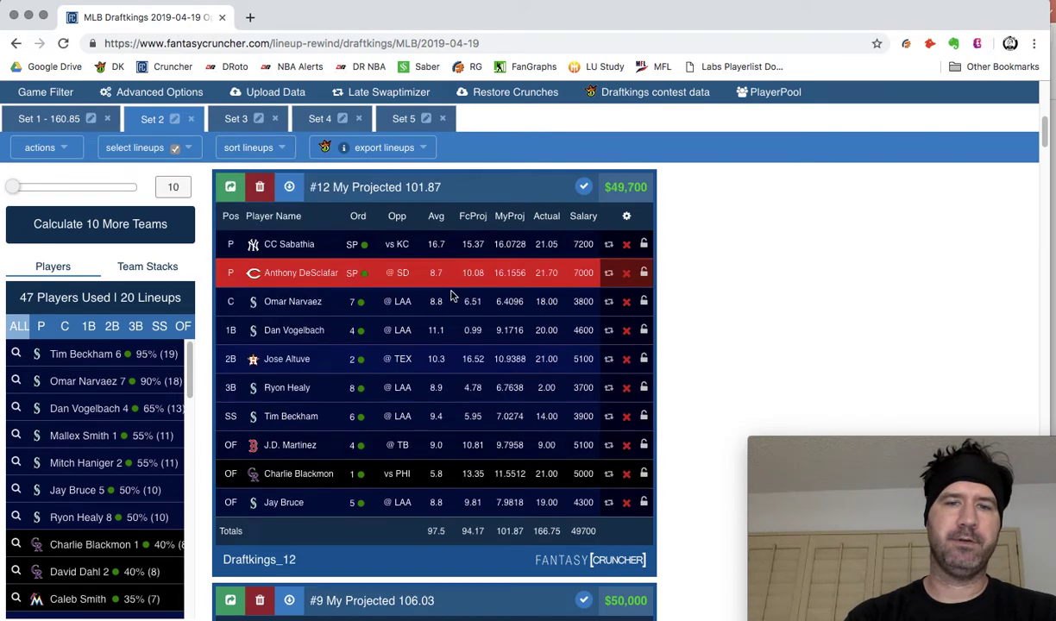
click(176, 122)
text(- 1)
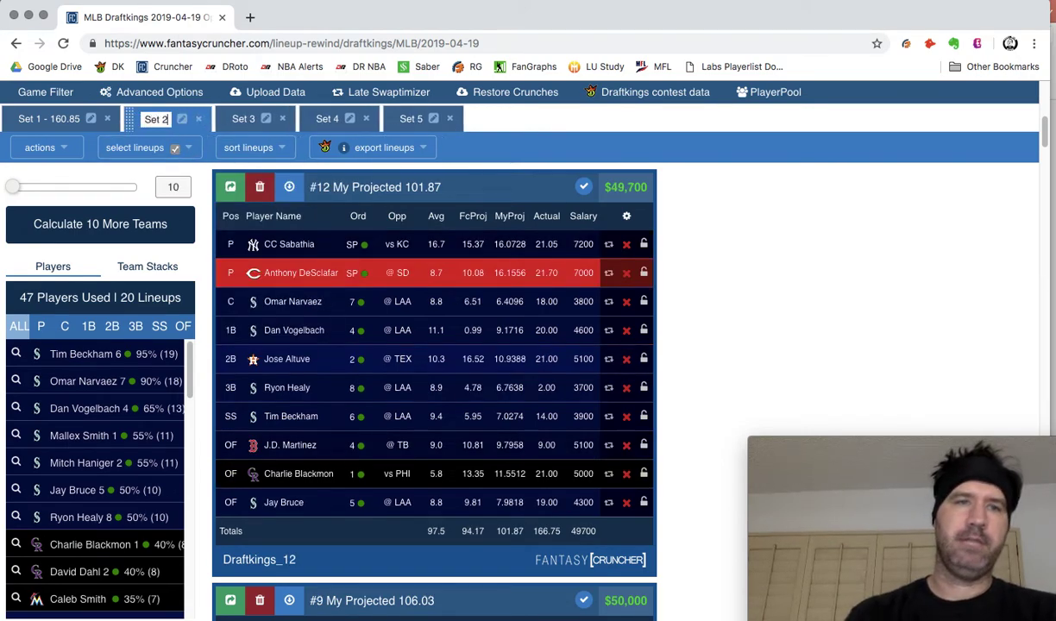
text(66.75)
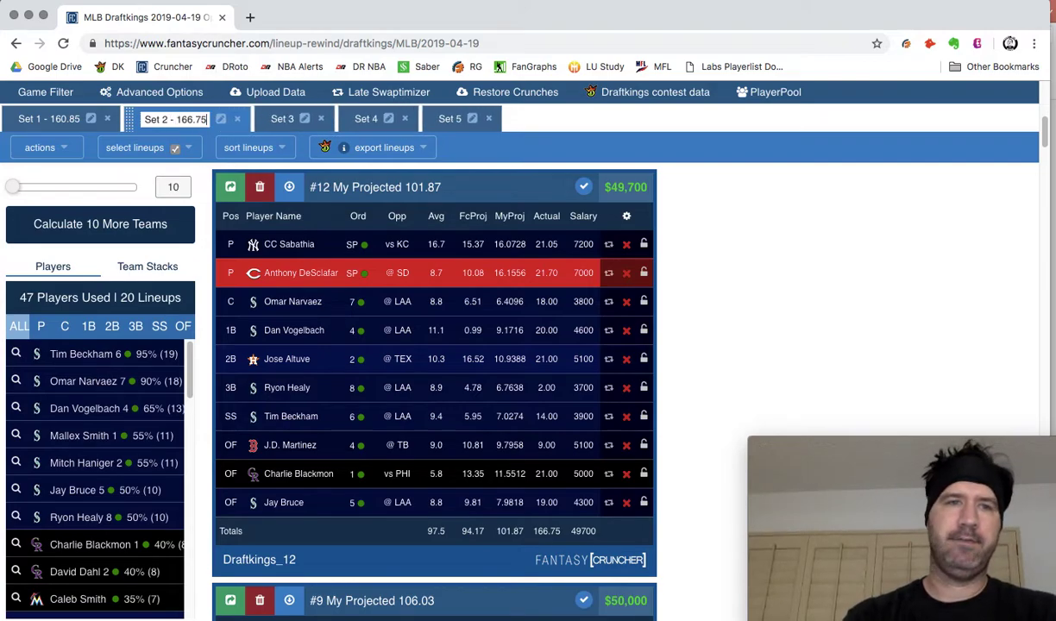
click(50, 149)
Save Set 2, then sort Set 3 by actual score, rename it 'Set 3 - 159.1' and save
click(69, 176)
click(261, 122)
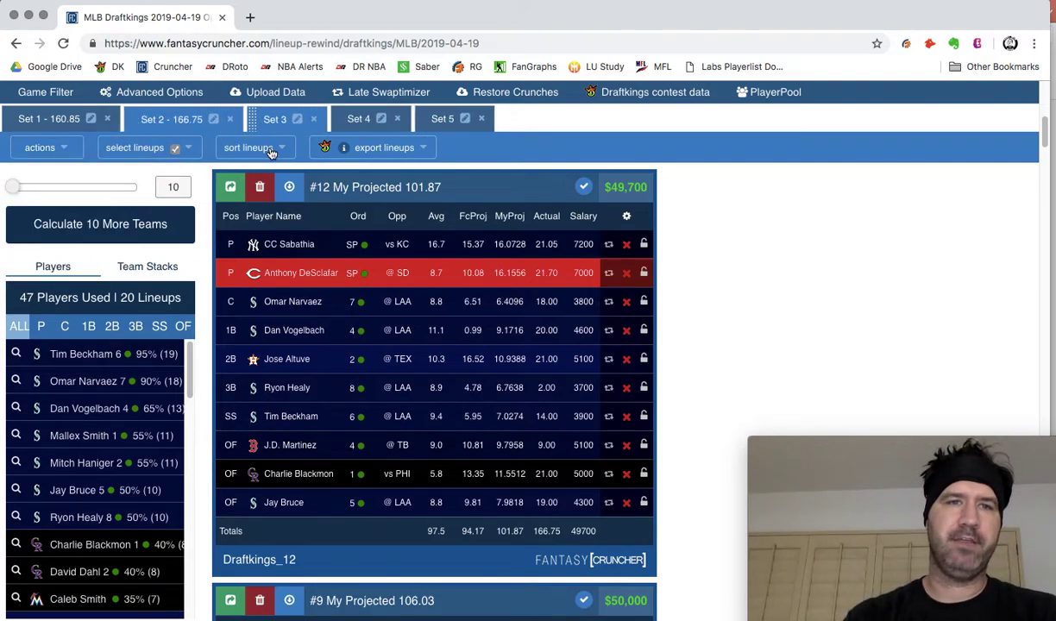
click(259, 148)
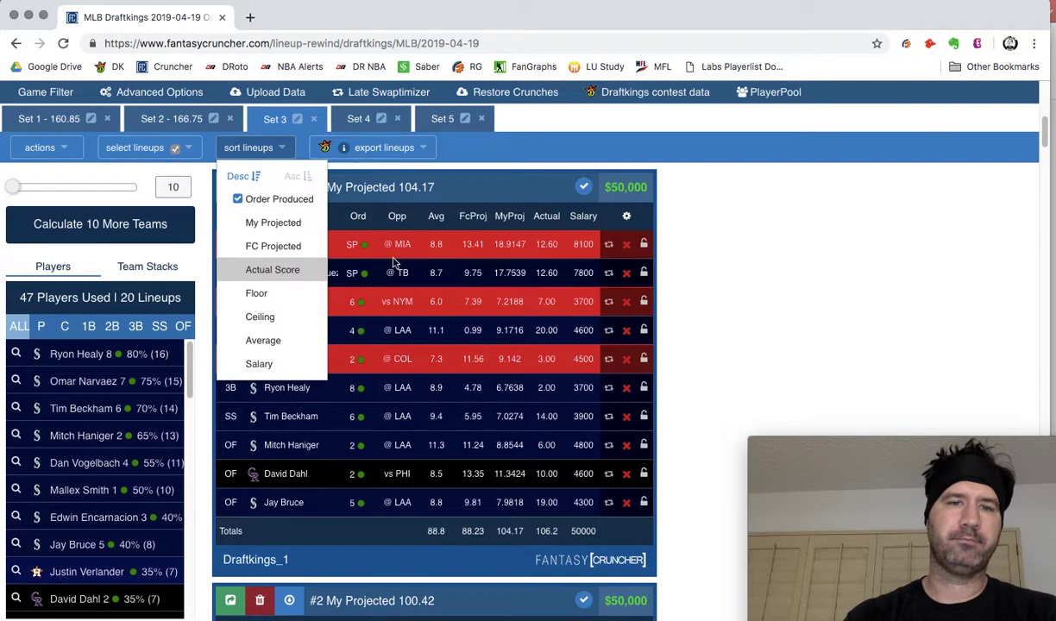
click(272, 269)
click(296, 119)
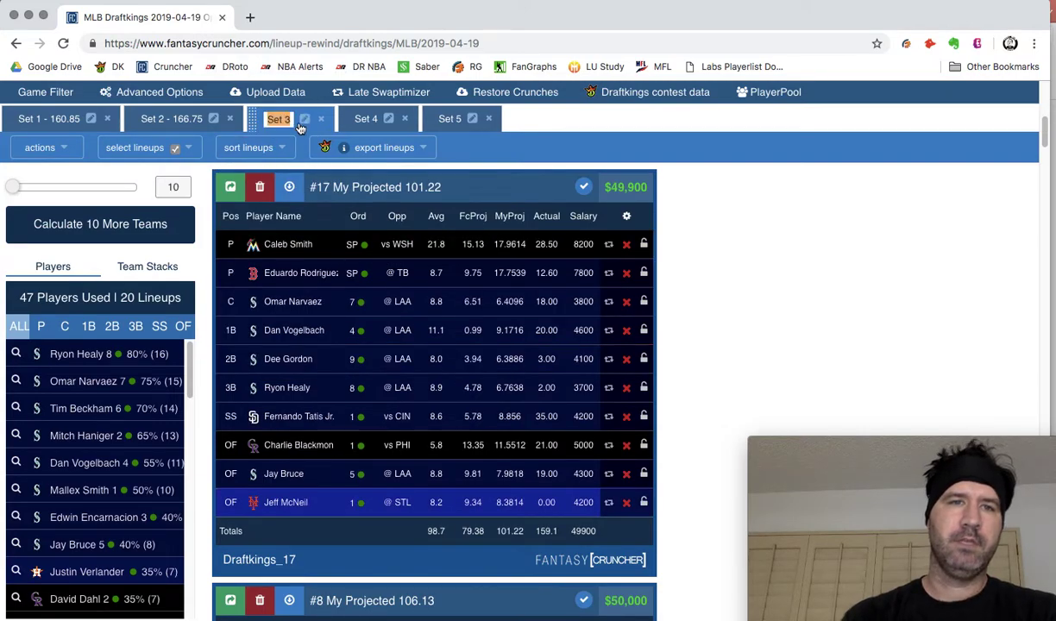
text( - 159.1)
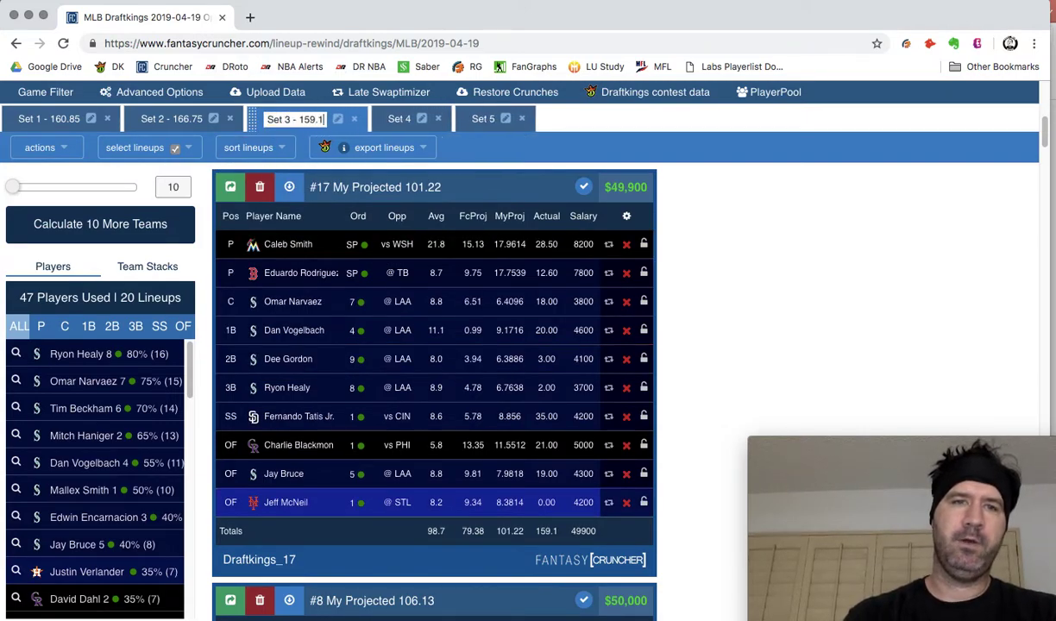
click(42, 148)
click(59, 178)
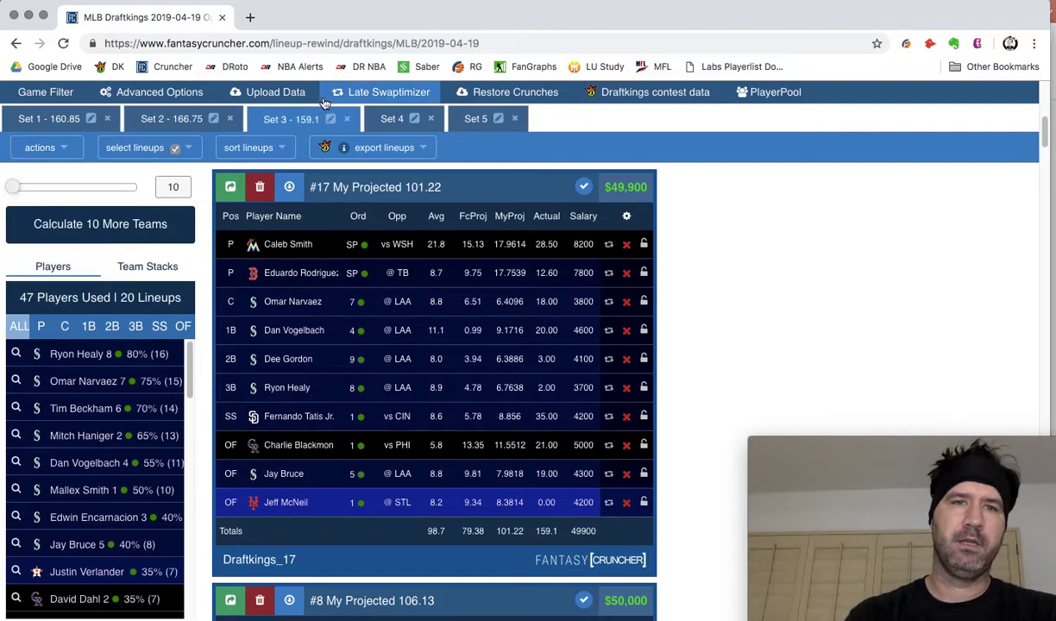
Sort Set 4 by actual score, rename it 'Set 4 - 160.6' and save
click(392, 121)
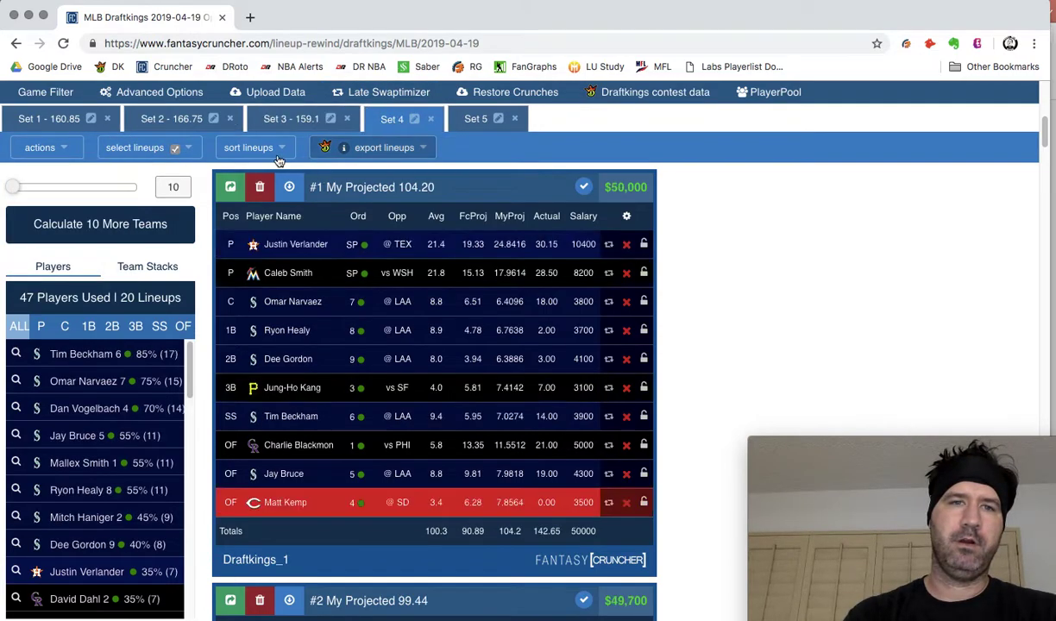
click(250, 147)
click(298, 273)
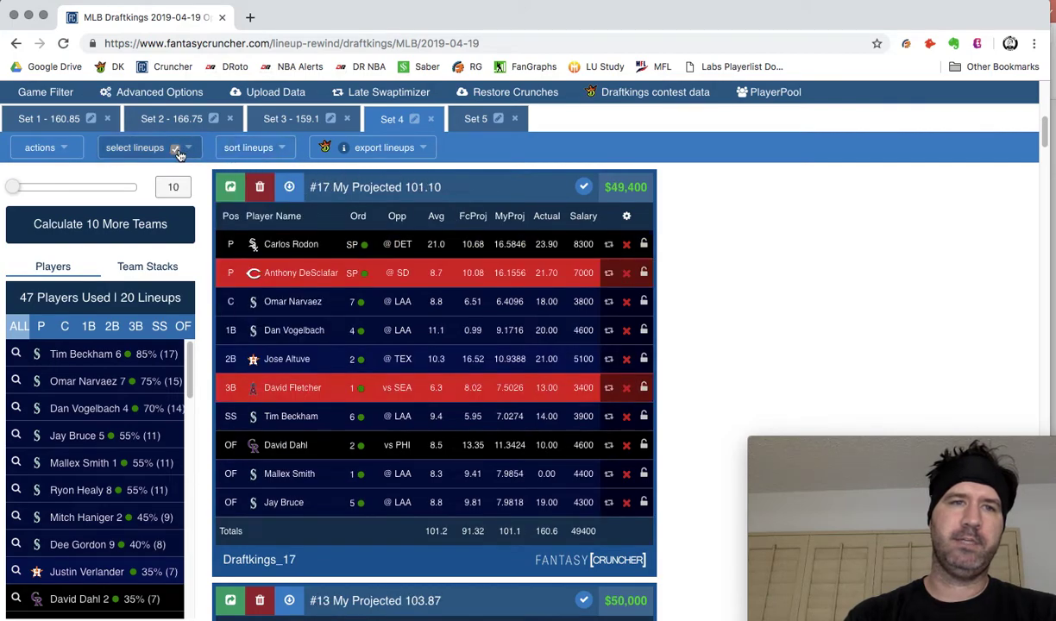
click(416, 122)
text(- 1)
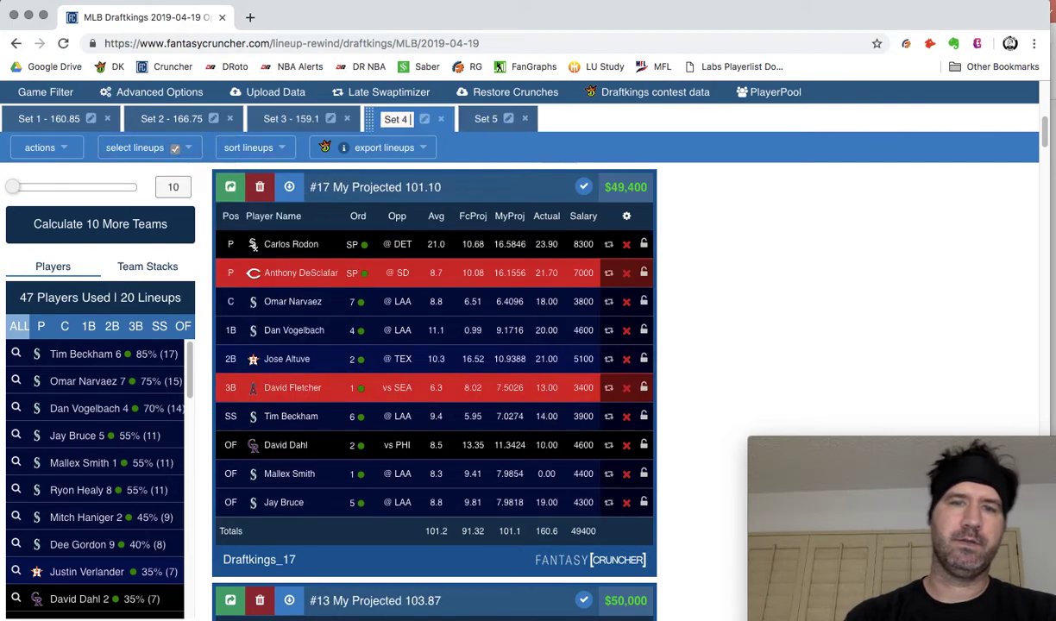
text(66)
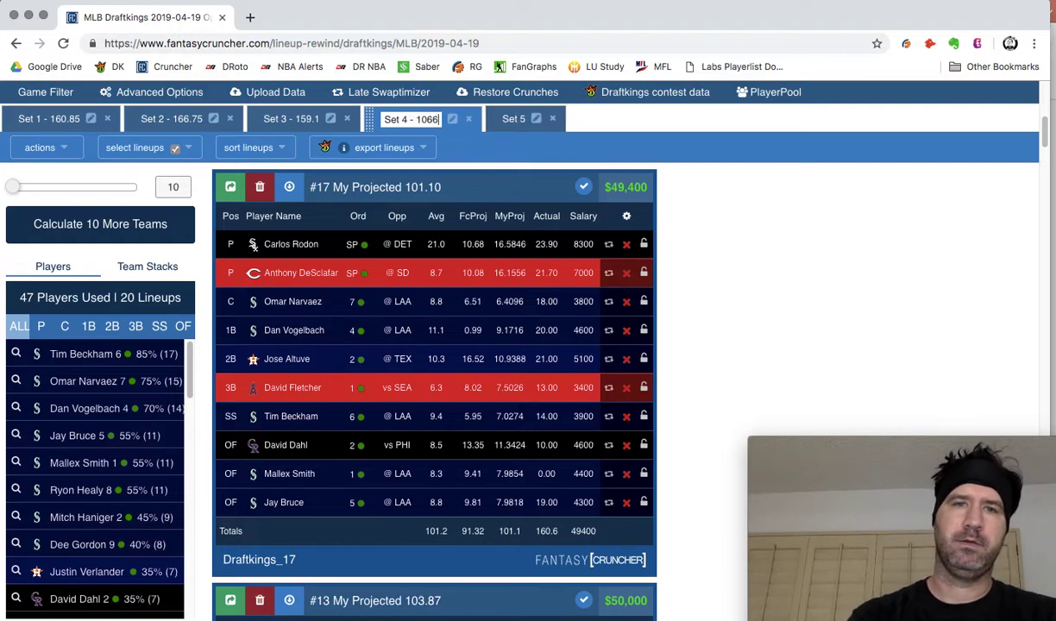
text(0.6)
key(Return)
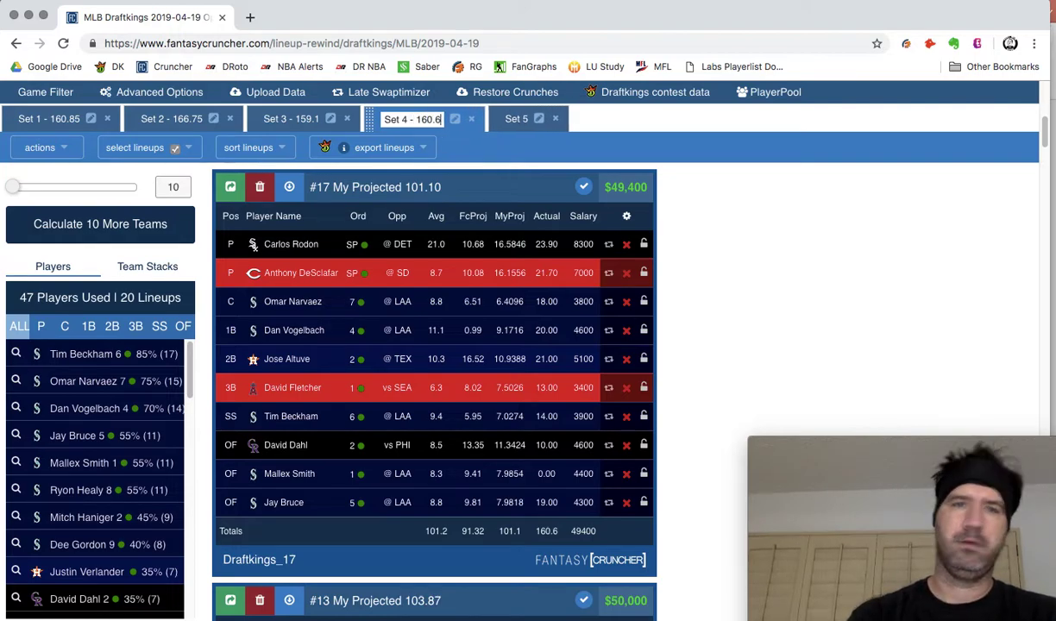
click(43, 148)
click(75, 177)
Sort Set 5 by actual score, rename it 'Set 5 - 147.1' and save
click(494, 118)
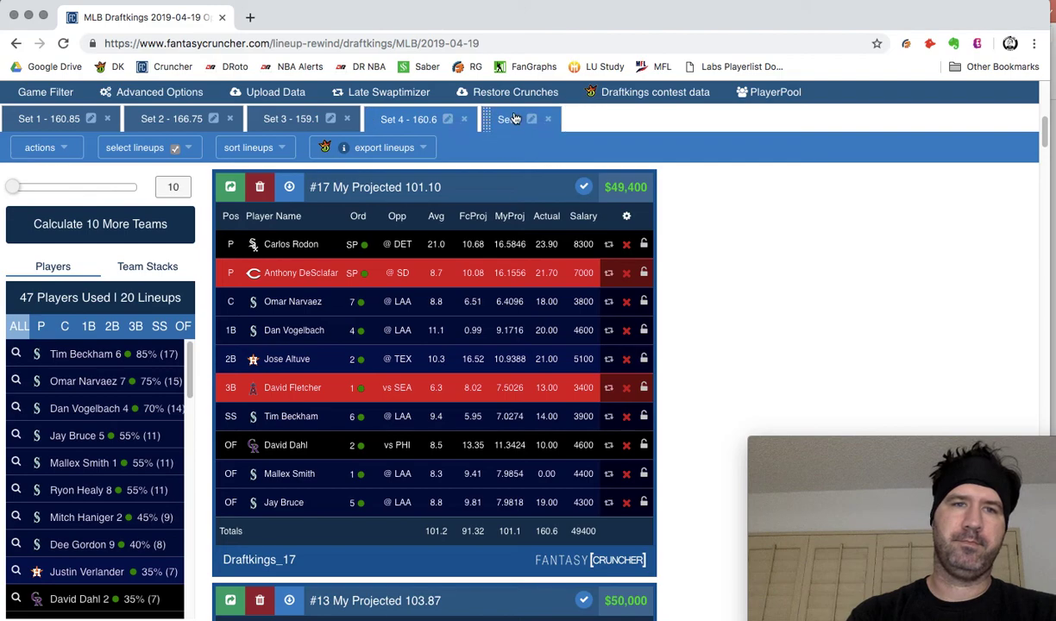
click(274, 147)
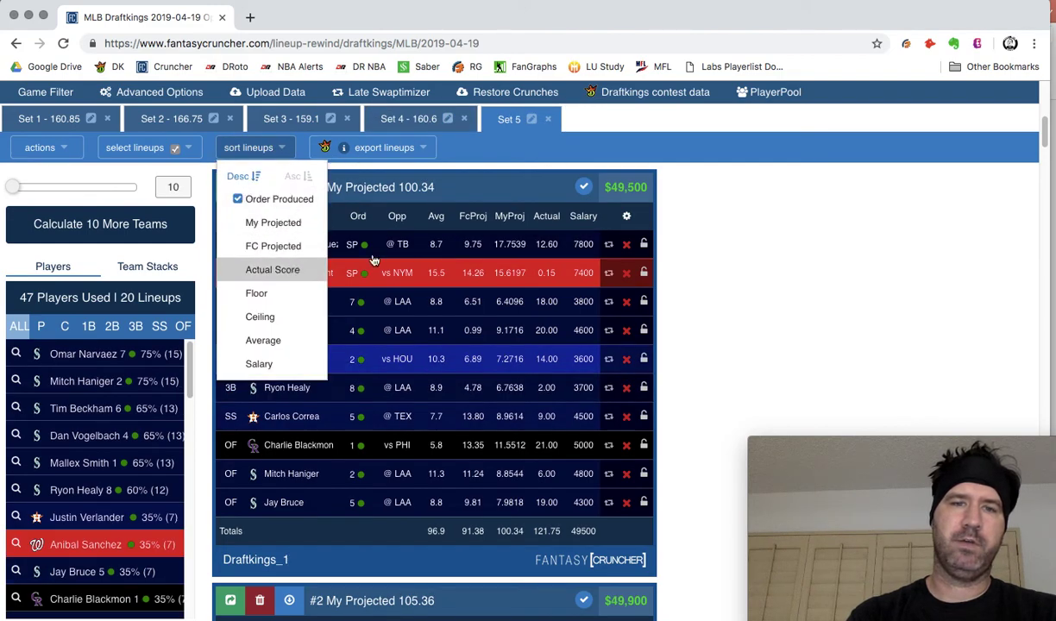
click(277, 269)
click(531, 119)
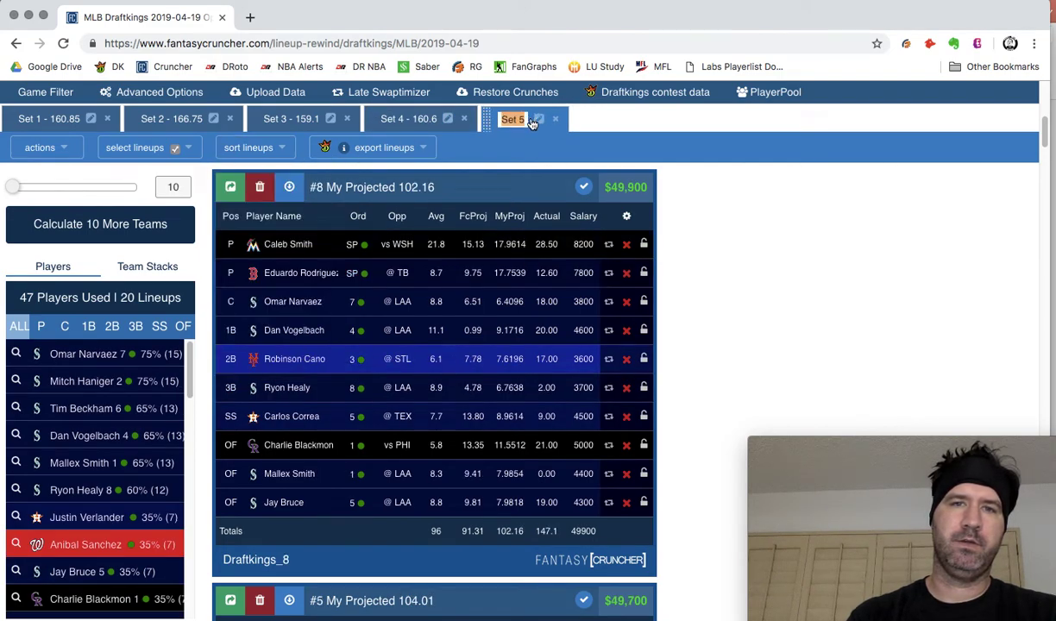
text( - 147.1)
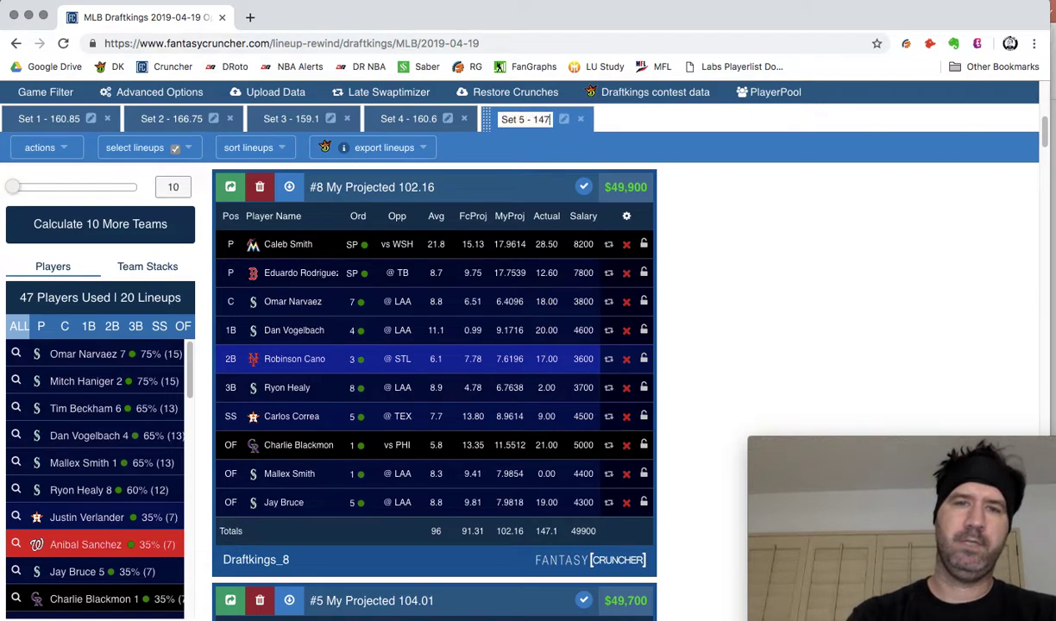
click(39, 147)
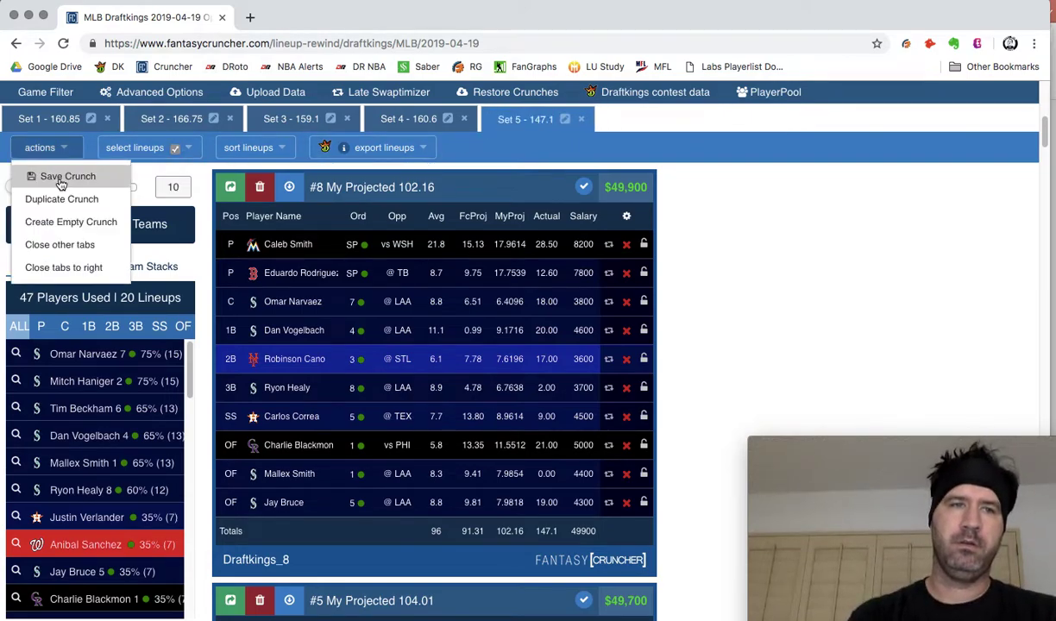
click(47, 175)
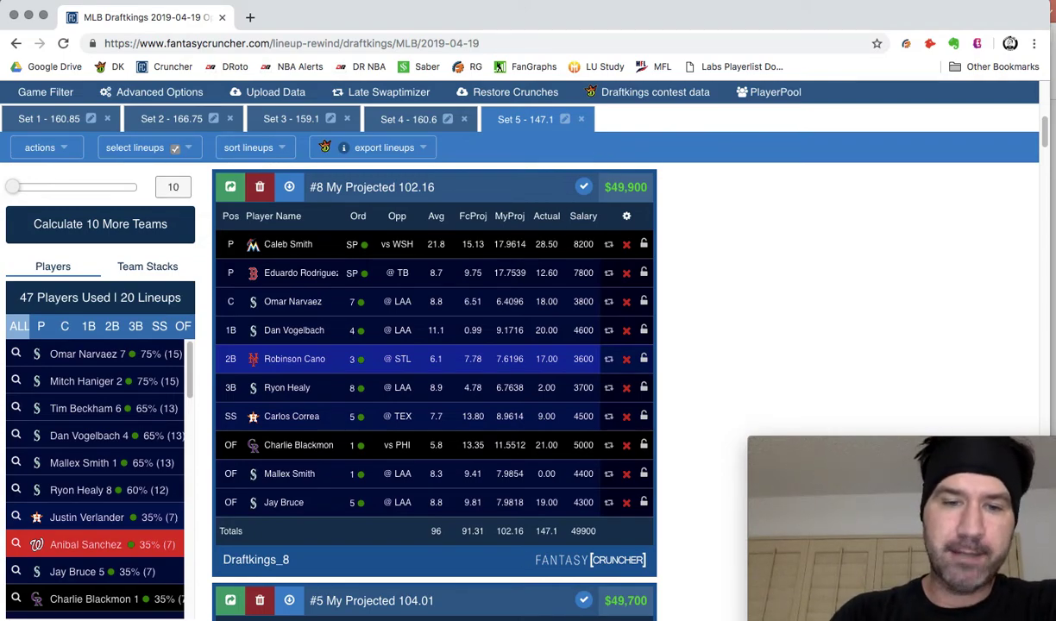
mouse_move(521, 618)
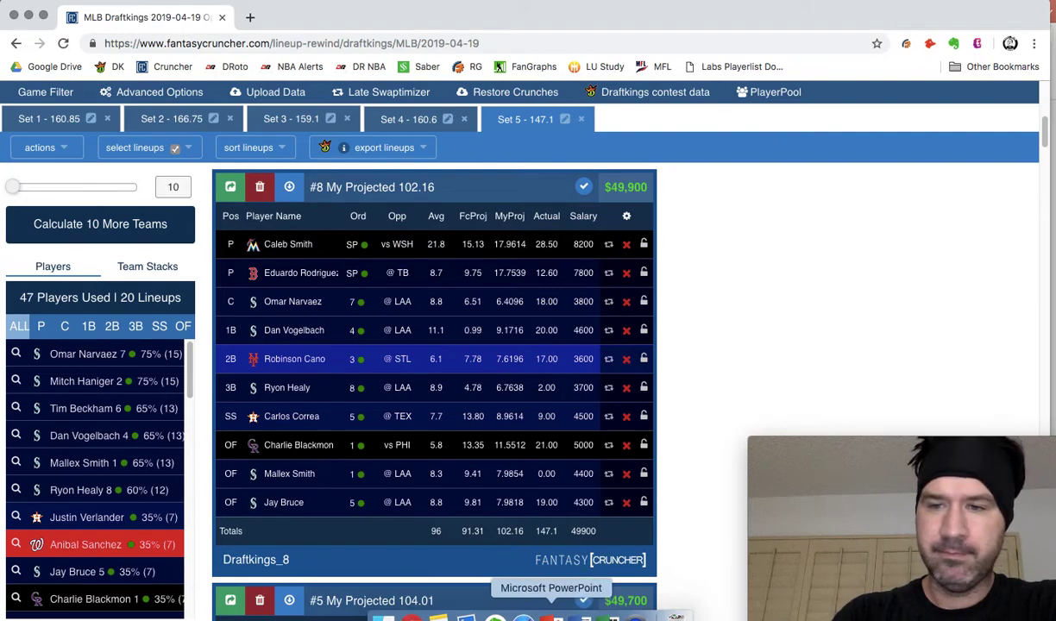
Switch back to PowerPoint and show slide 24, ending with 'Avoid False Positives'
click(552, 617)
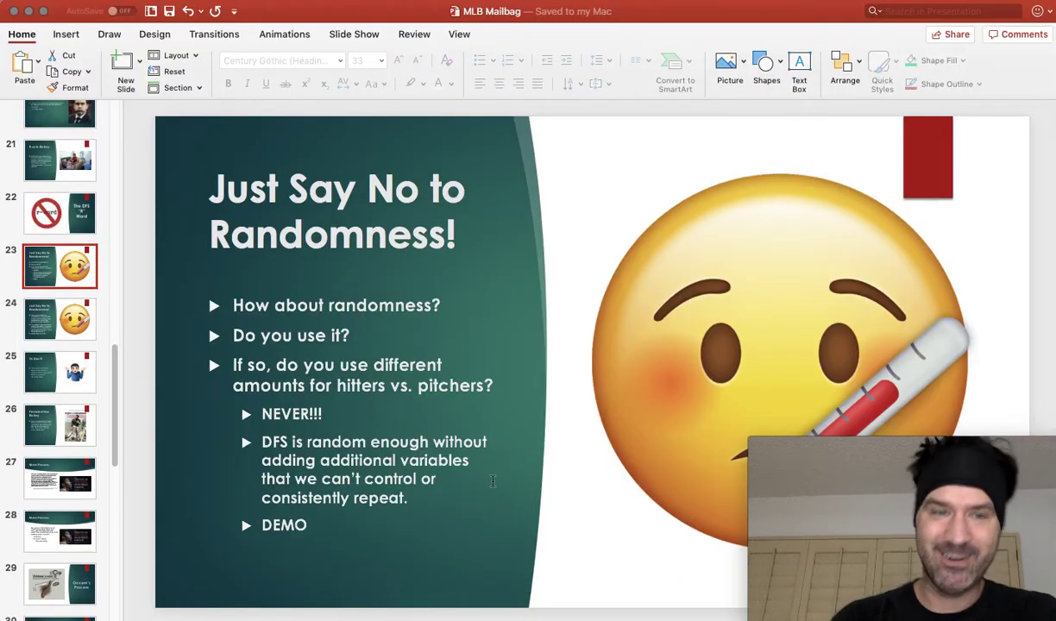
click(42, 314)
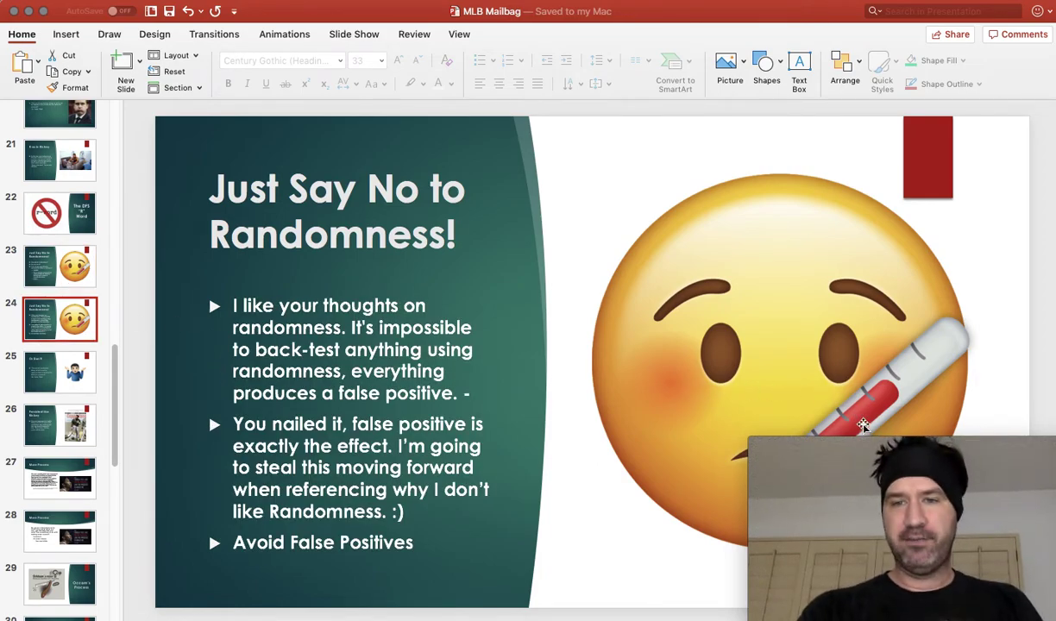
mouse_move(863, 441)
mouse_down()
mouse_move(929, 437)
mouse_move(882, 331)
mouse_move(850, 6)
mouse_move(884, 6)
mouse_up()
mouse_move(518, 618)
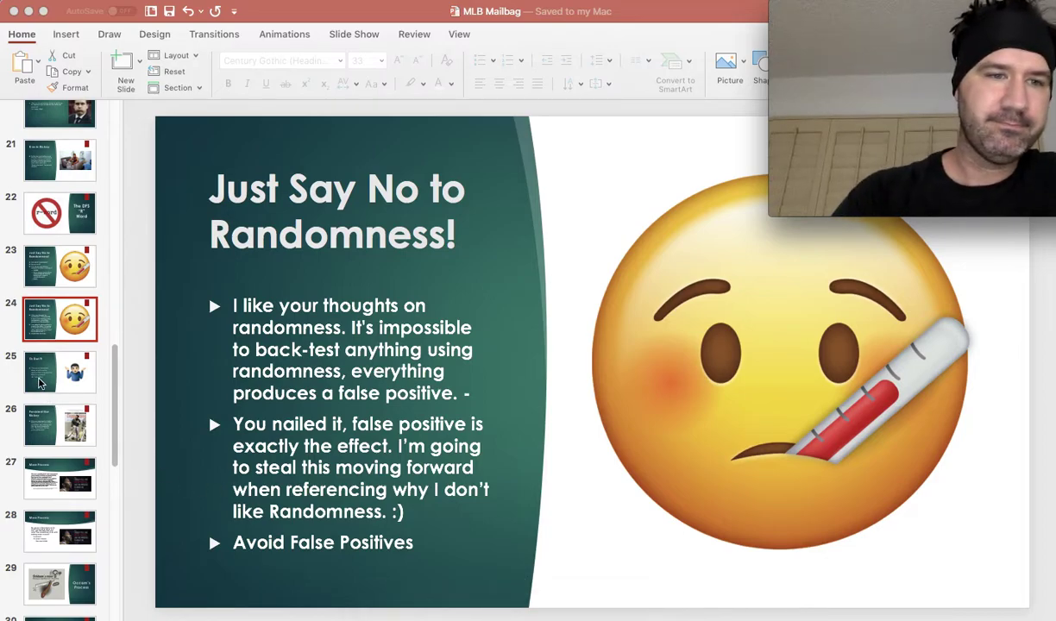
Show slide 25, "Or Don't!", with its quote about thinking for yourself
click(36, 355)
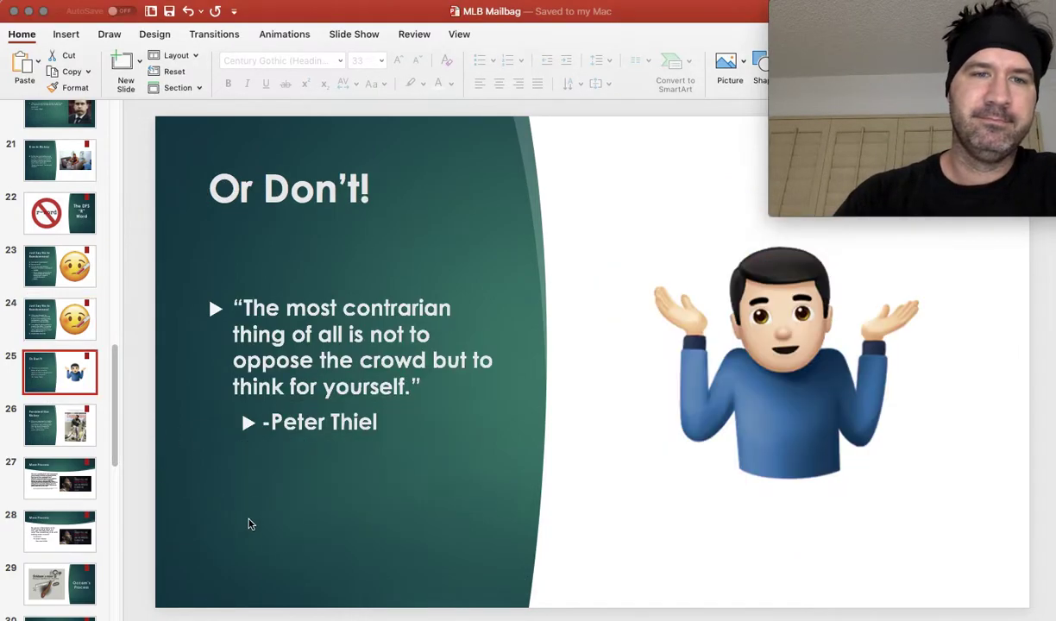